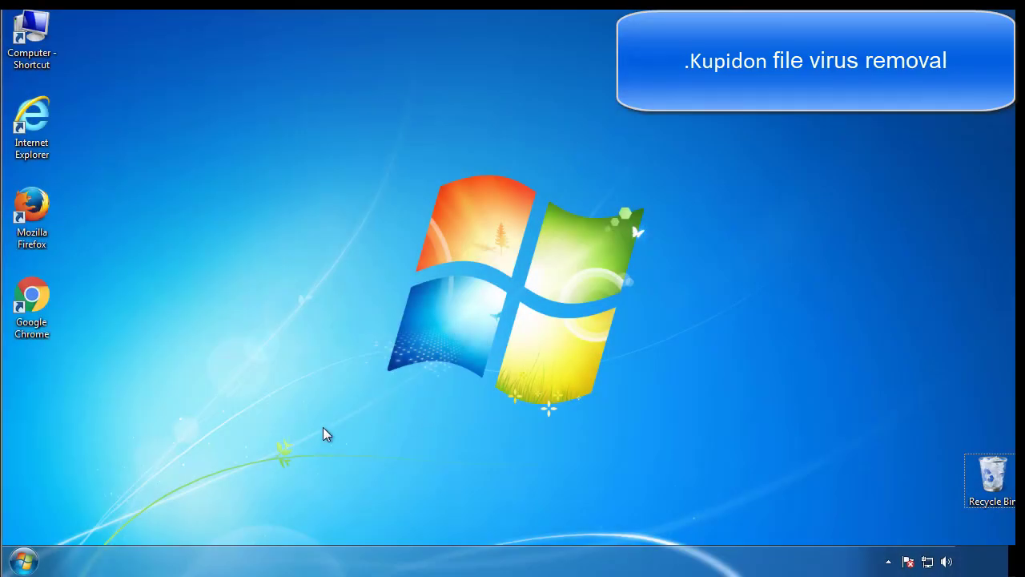
Step: Launch msconfig and set the boot option to Safe boot, Minimal, confirming with OK
click(24, 561)
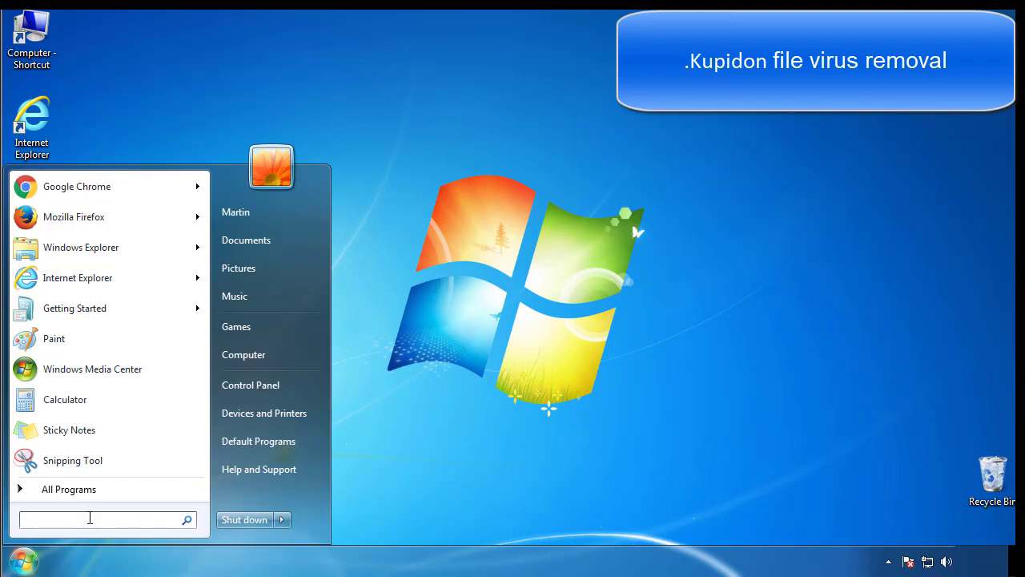
text(mscon)
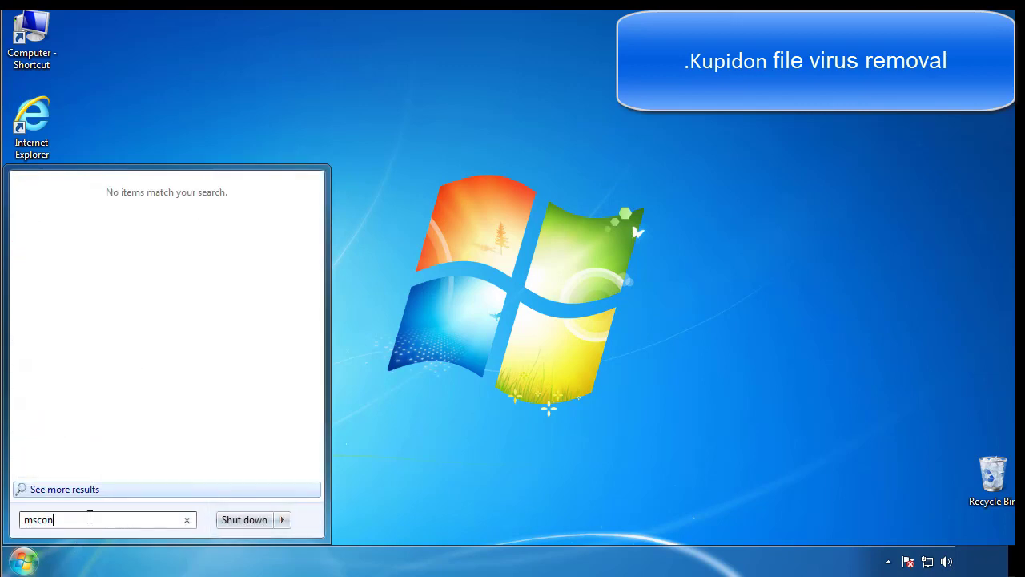
text(fig)
key(Return)
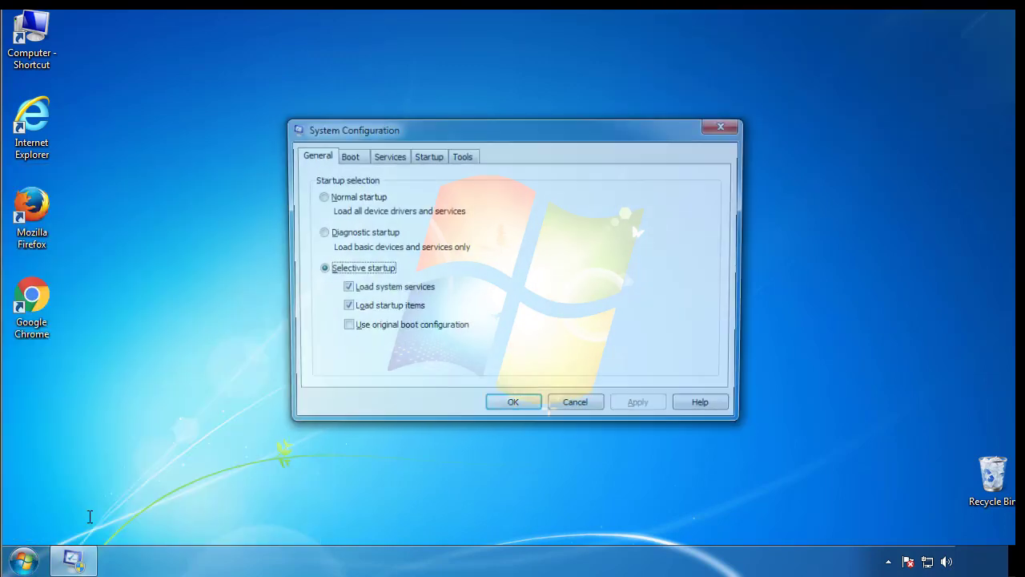
click(346, 155)
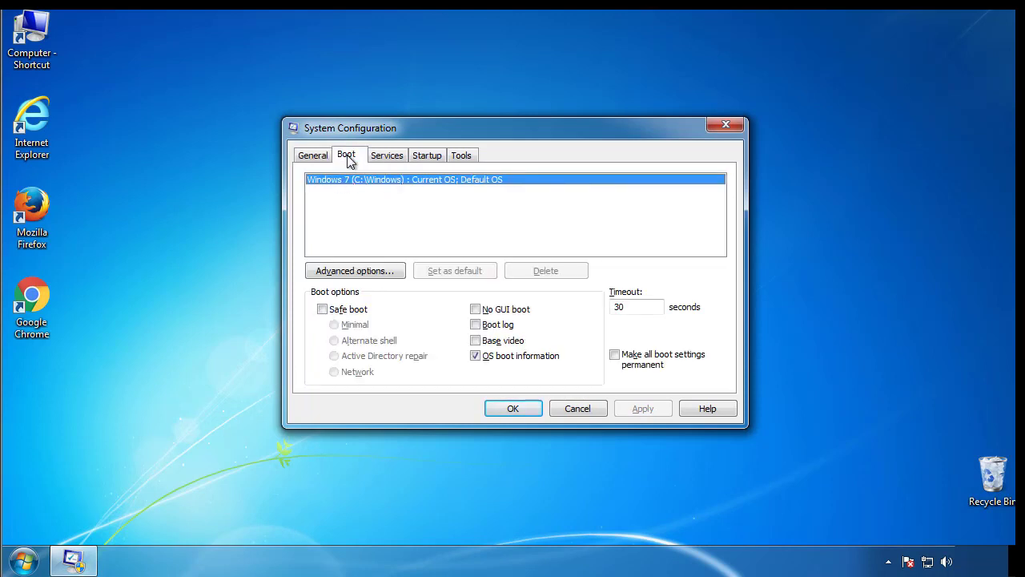
click(323, 309)
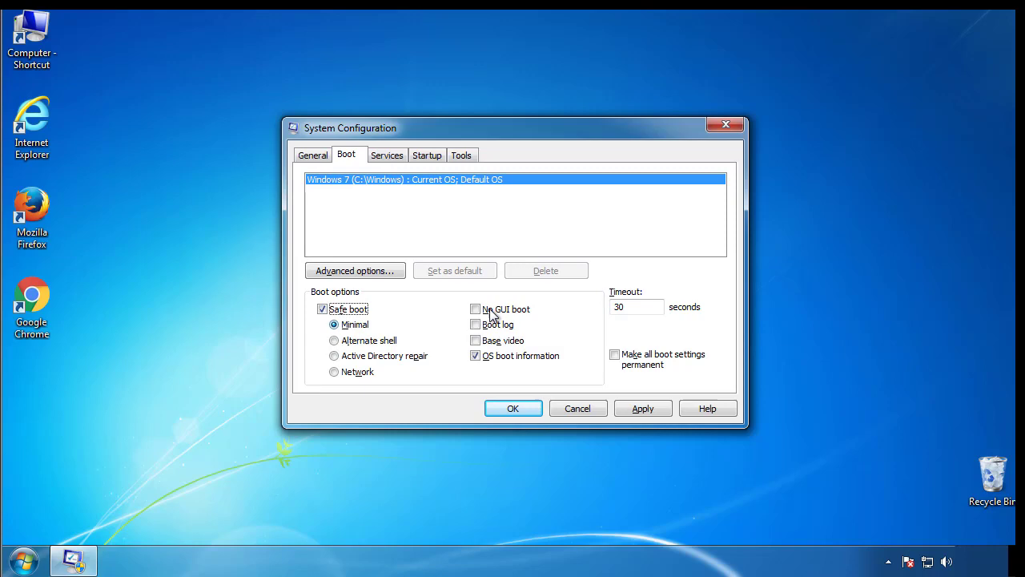
click(516, 409)
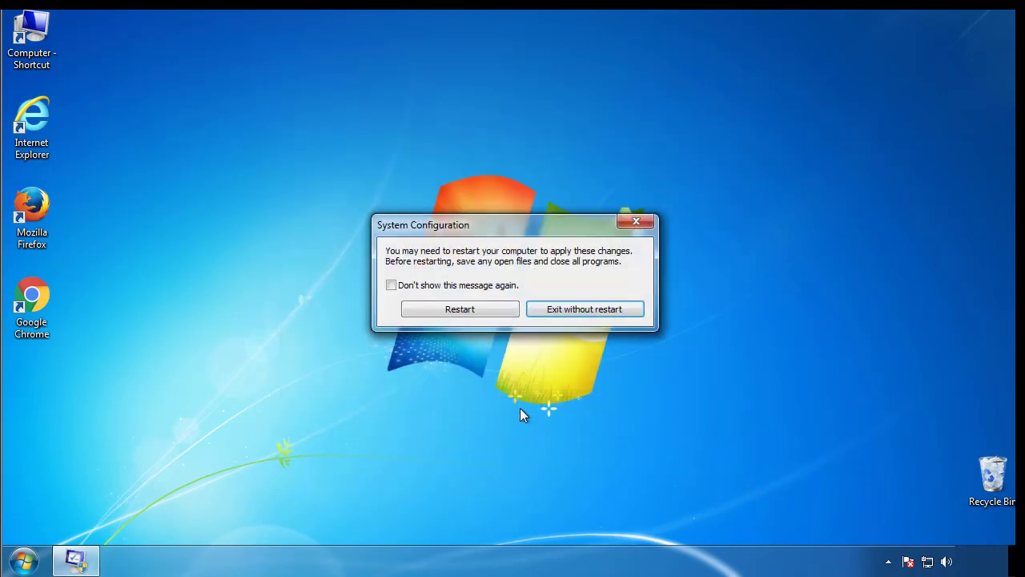
Step: Restart into Safe Mode and turn on 'Show hidden files, folders, and drives' in Folder Options
click(464, 311)
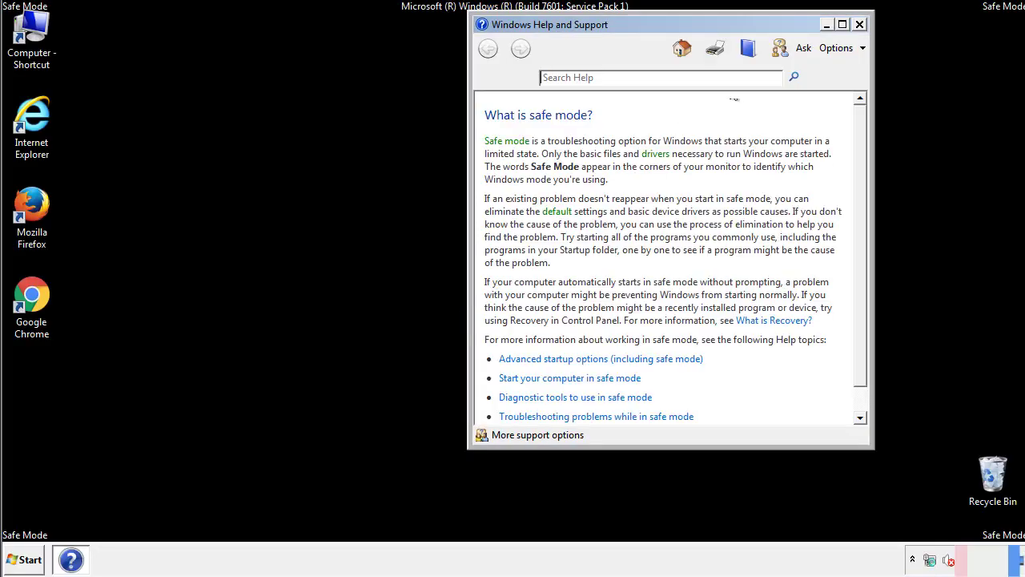
click(859, 24)
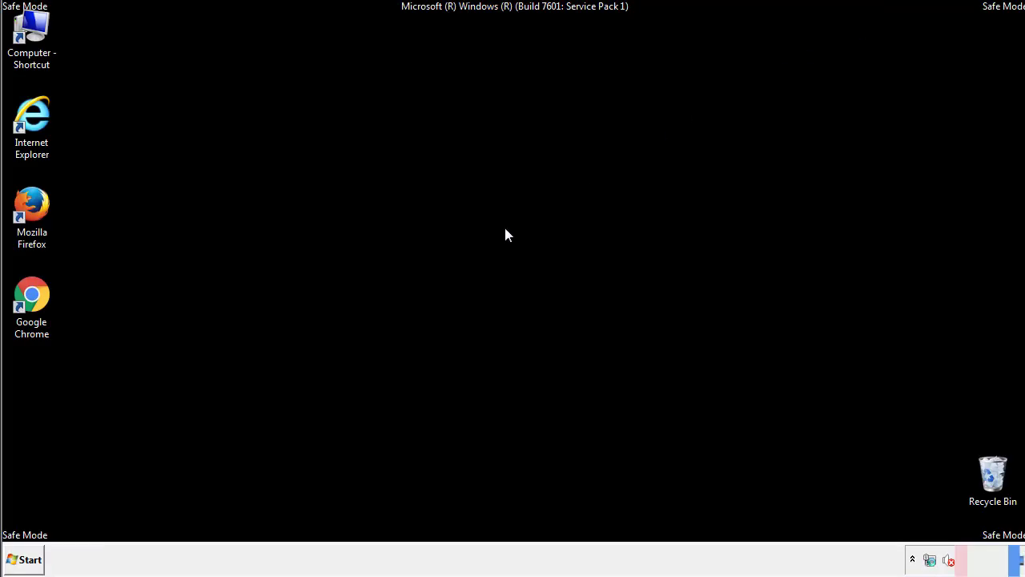
click(24, 559)
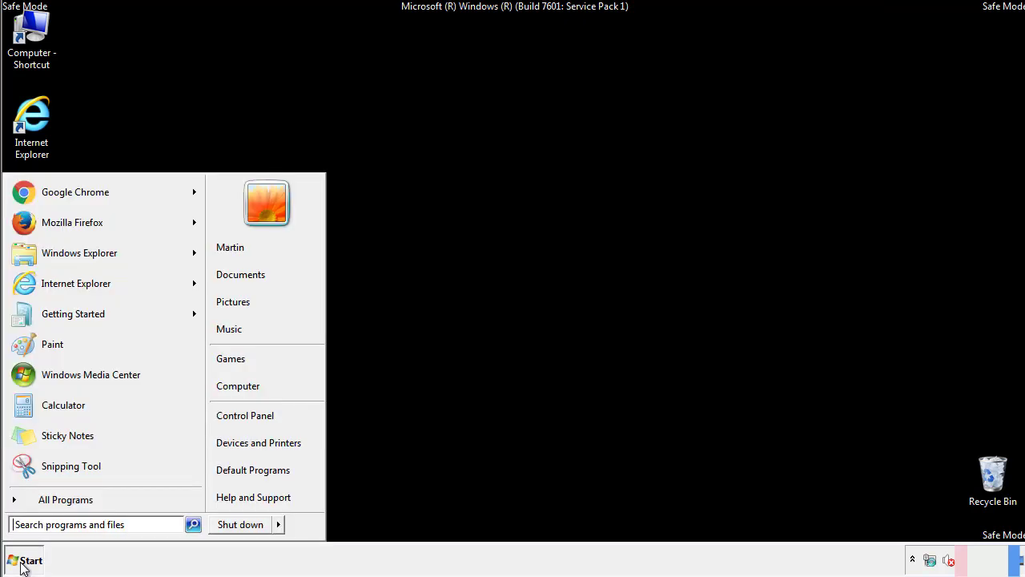
click(254, 413)
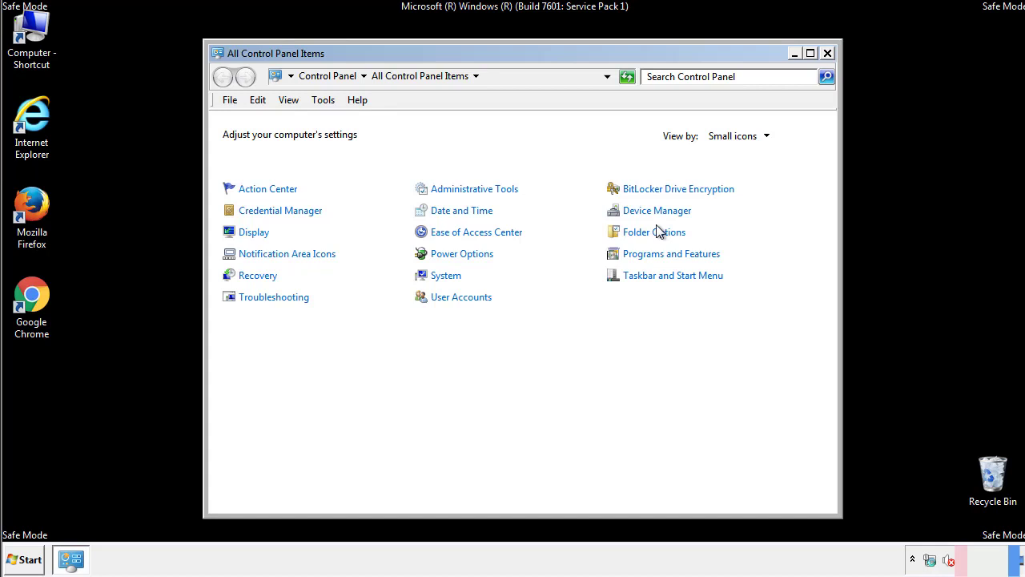
click(657, 233)
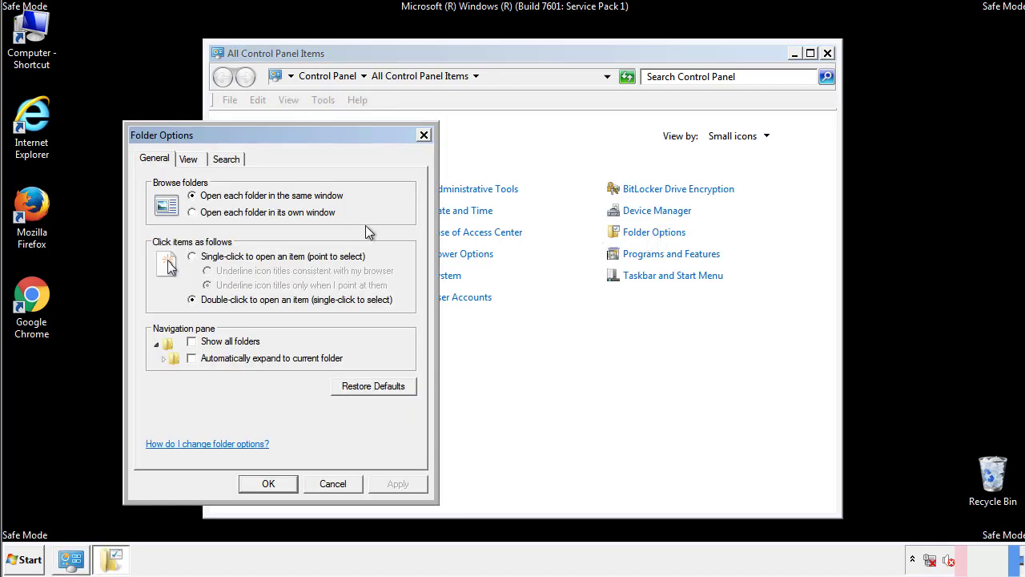
click(190, 162)
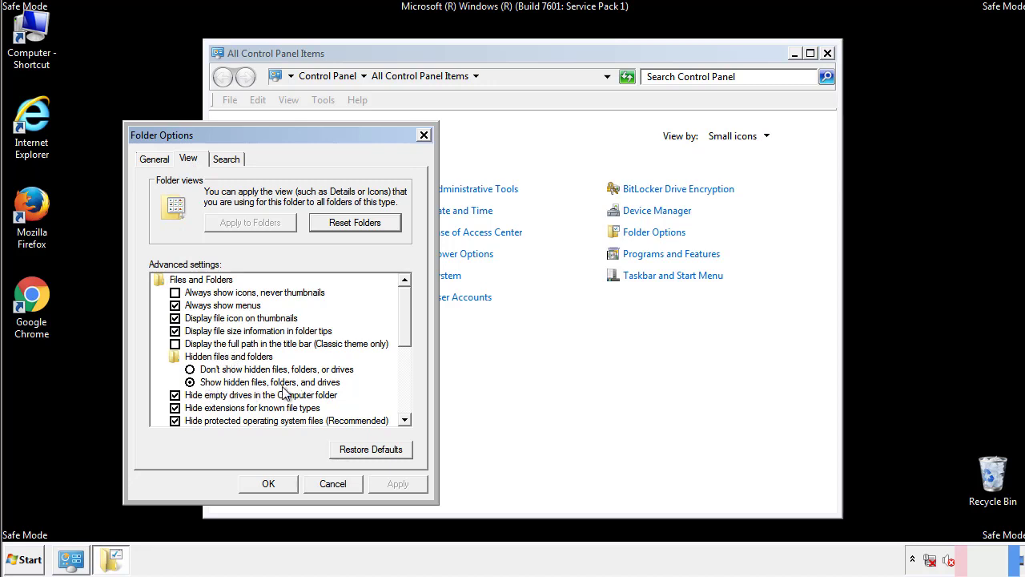
click(276, 482)
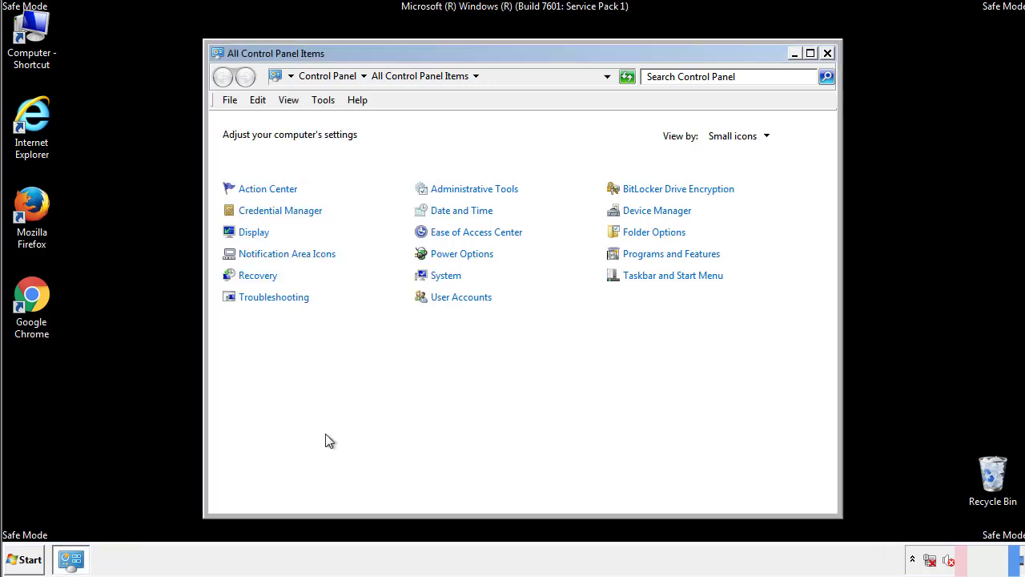
Step: Close Control Panel and browse from Computer into C:\Windows
click(827, 53)
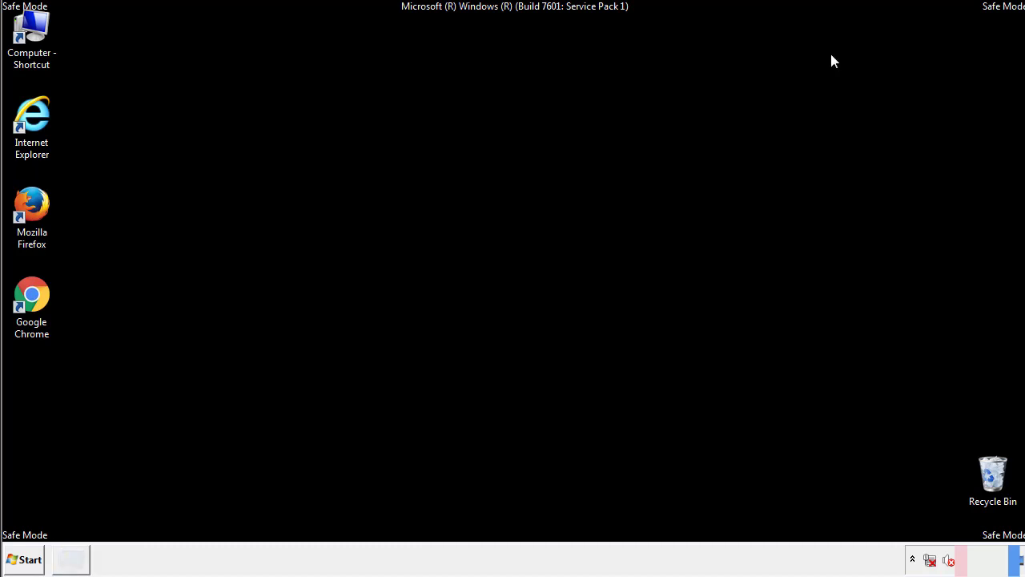
double_click(32, 32)
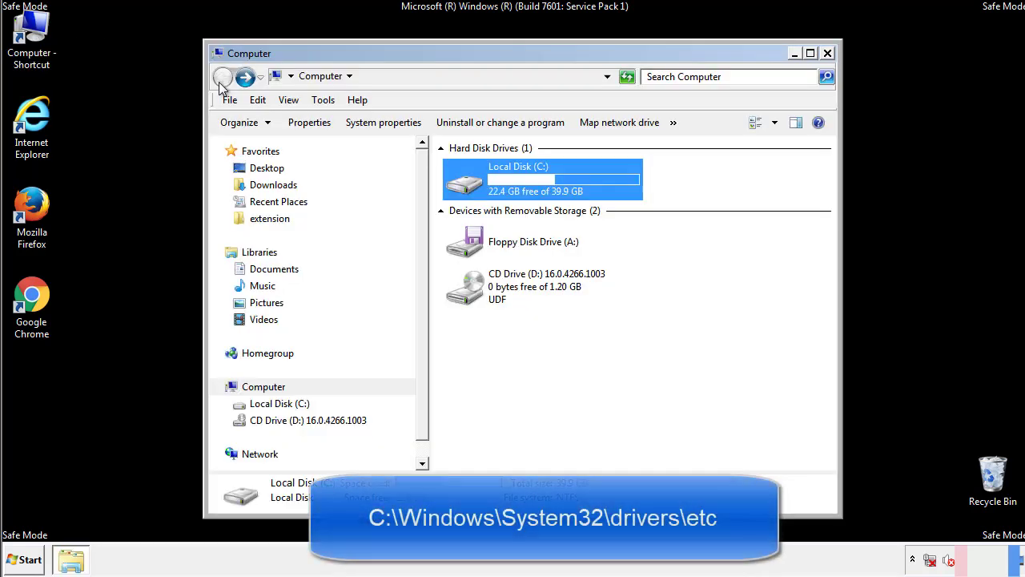
double_click(469, 186)
click(467, 297)
double_click(467, 297)
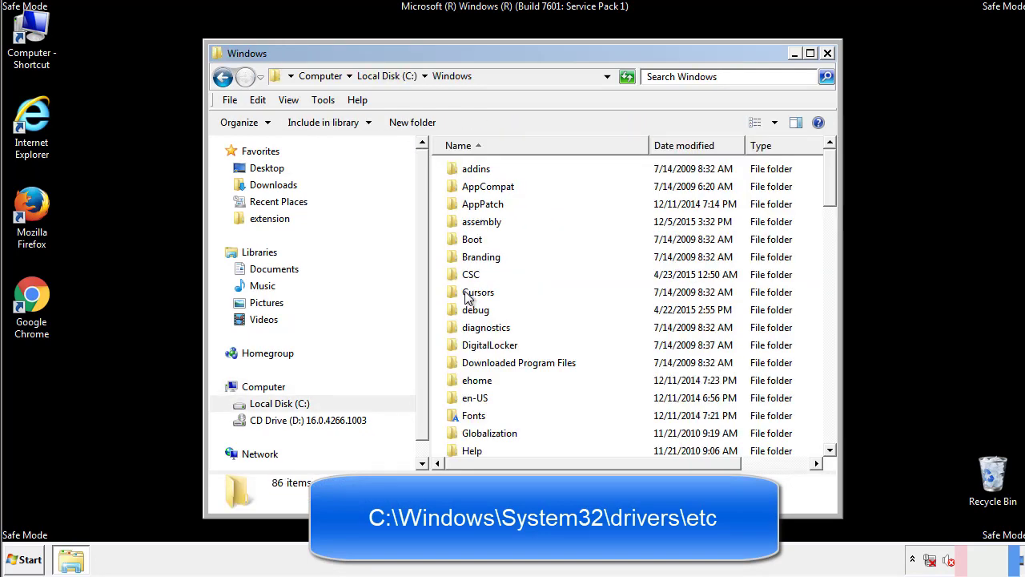
scroll(472, 362, down, 2)
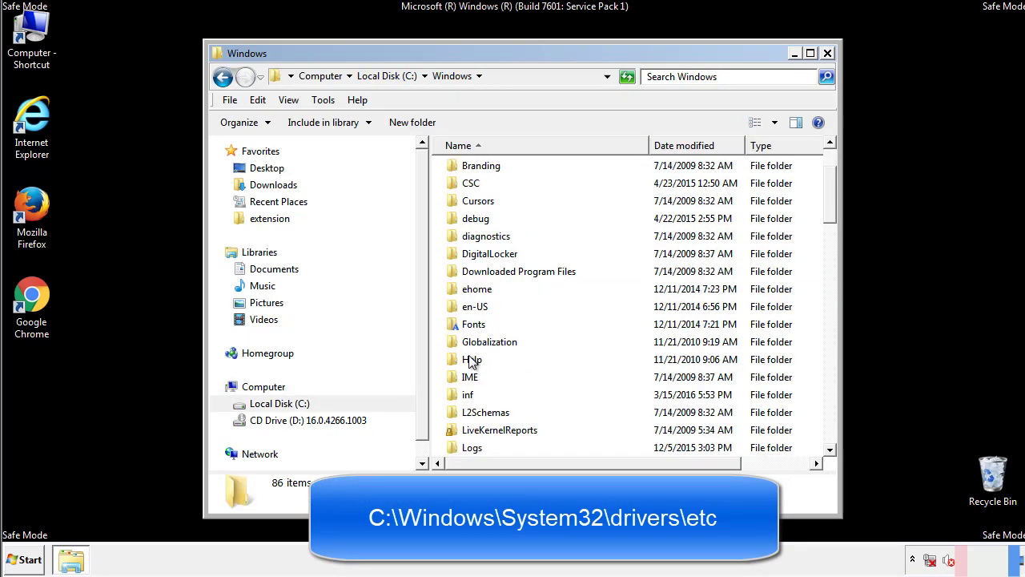
scroll(473, 362, down, 2)
scroll(472, 362, down, 2)
scroll(473, 362, down, 3)
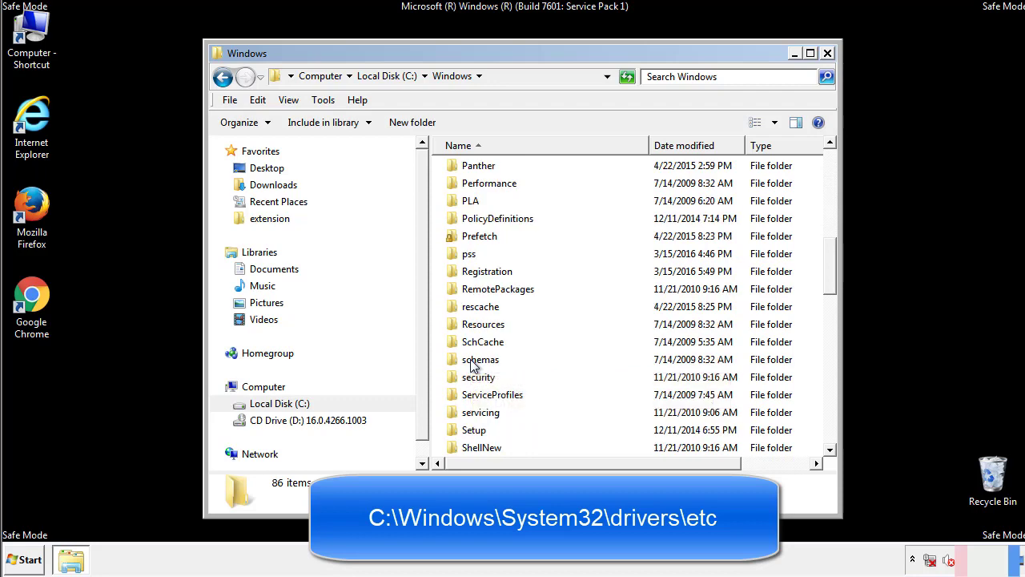
scroll(473, 362, down, 2)
Step: Go through System32\drivers\etc and open the hosts file with Notepad
double_click(484, 412)
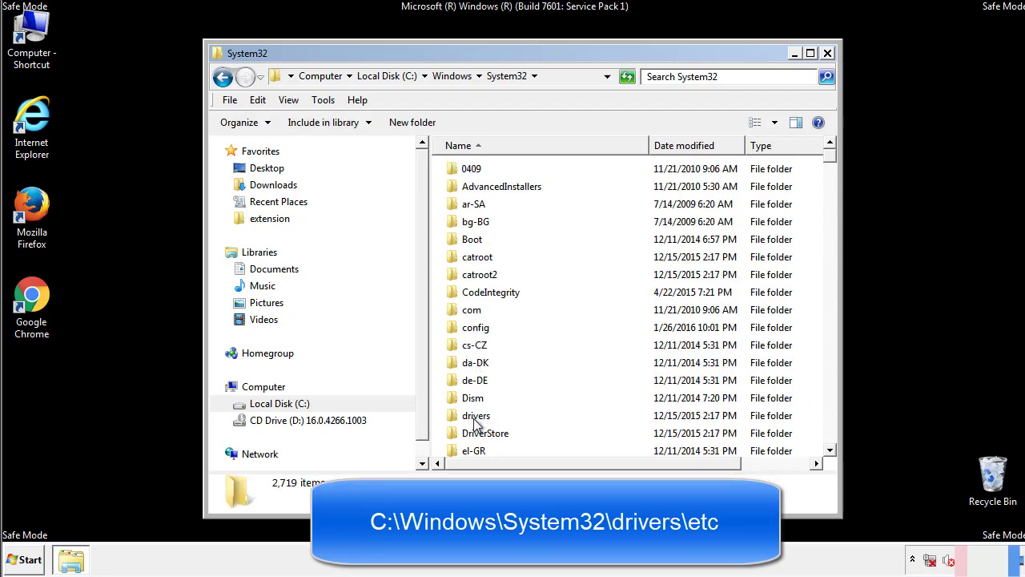
double_click(476, 418)
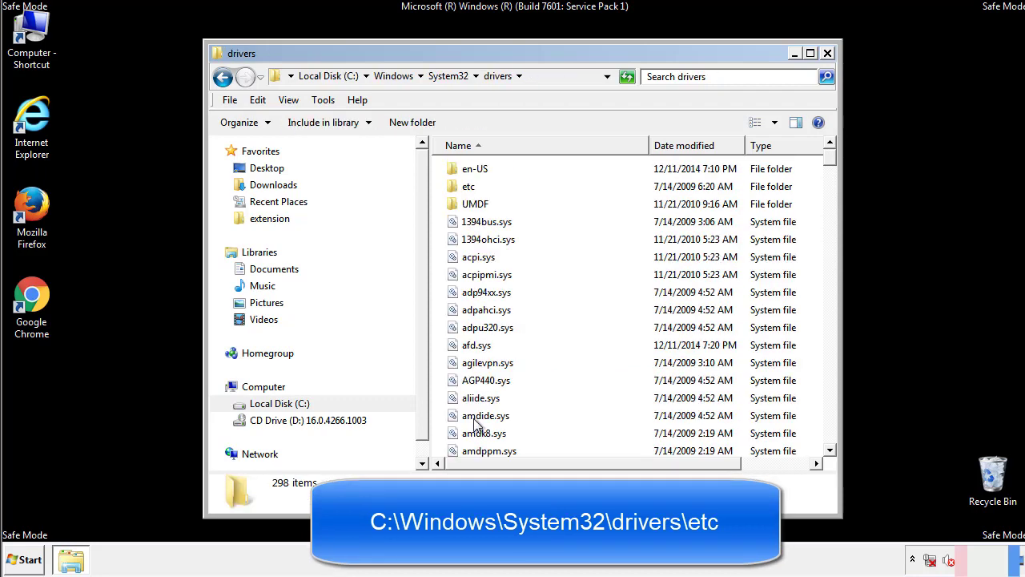
double_click(458, 193)
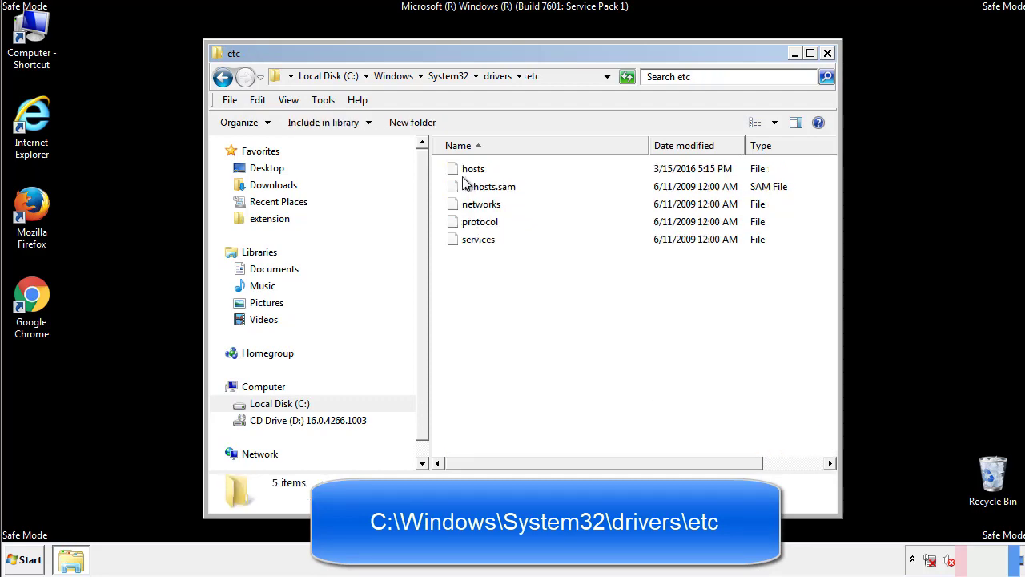
double_click(467, 169)
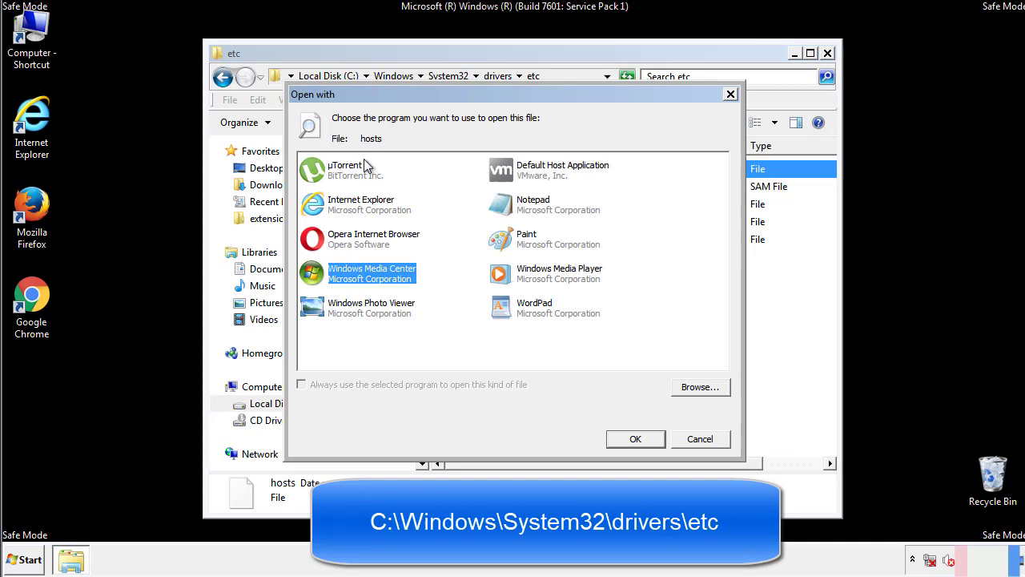
click(519, 210)
Step: Delete the four redirect IP/host lines below localhost in hosts and save the file
click(631, 434)
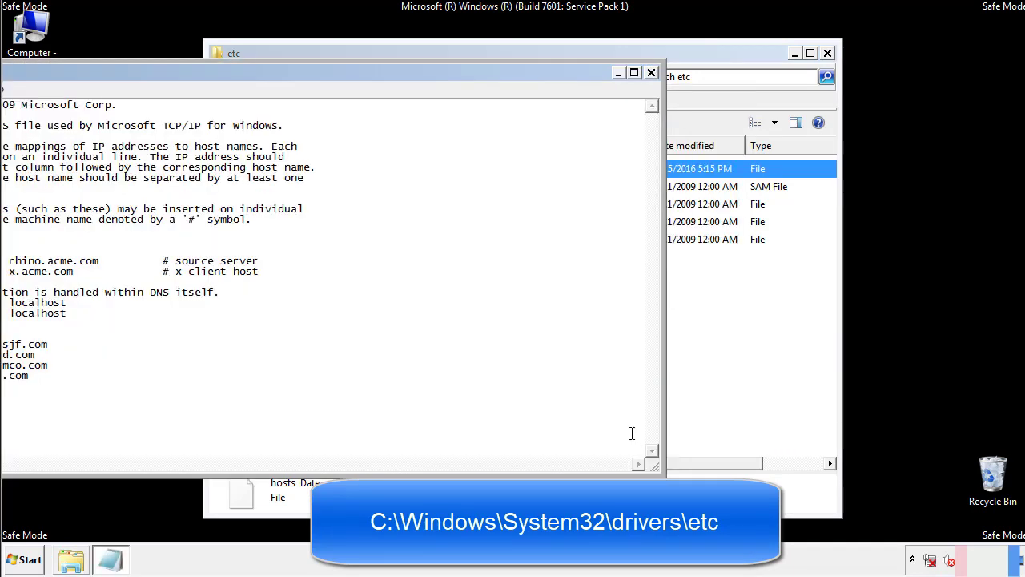
drag(419, 73, 653, 88)
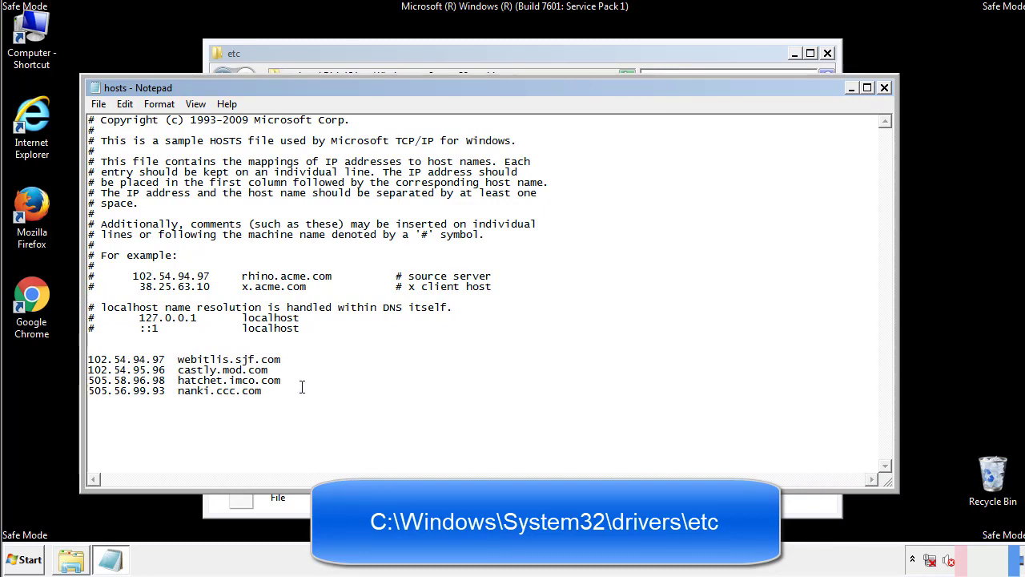
drag(284, 393, 88, 358)
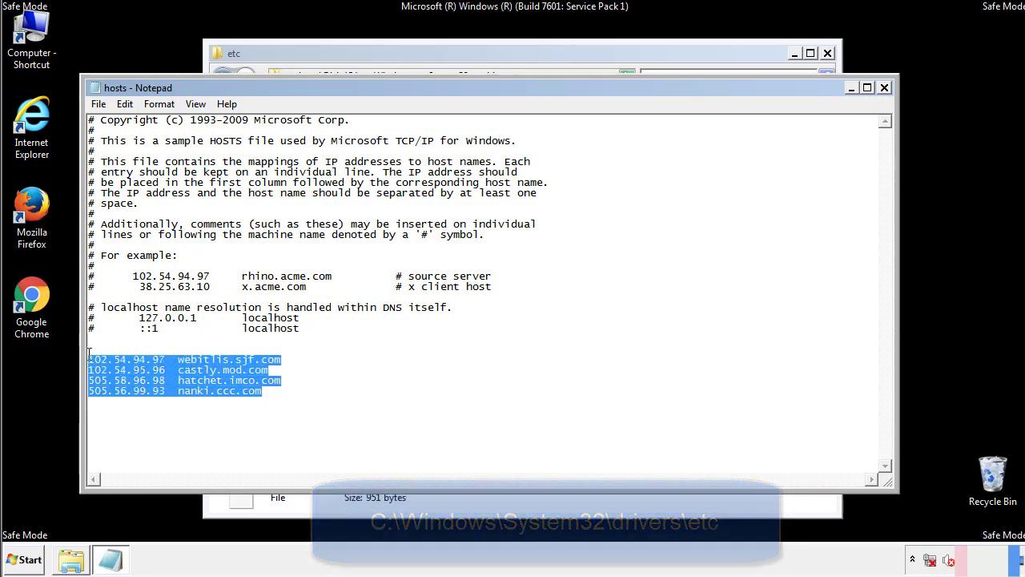
key(Delete)
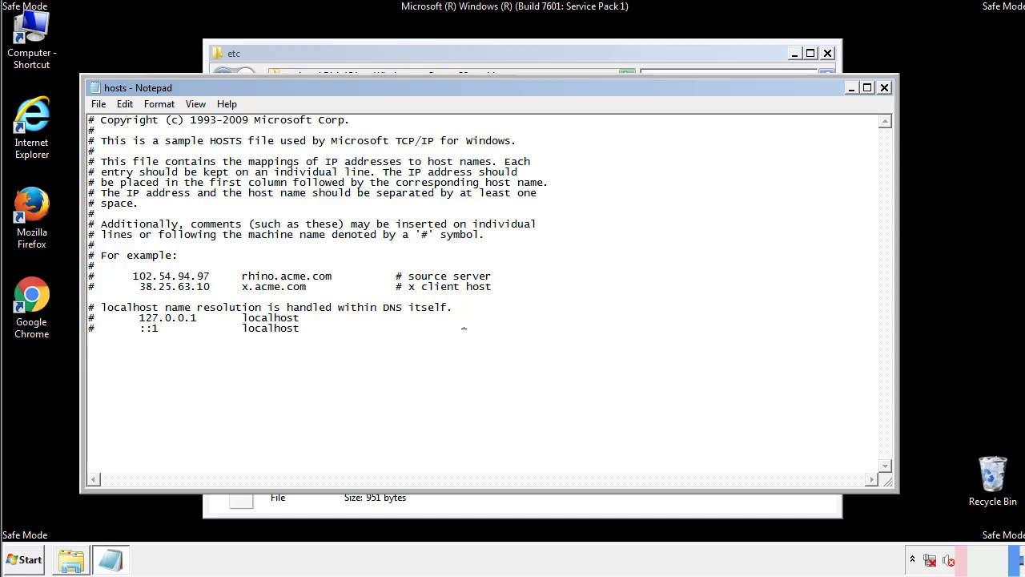
click(886, 88)
click(451, 292)
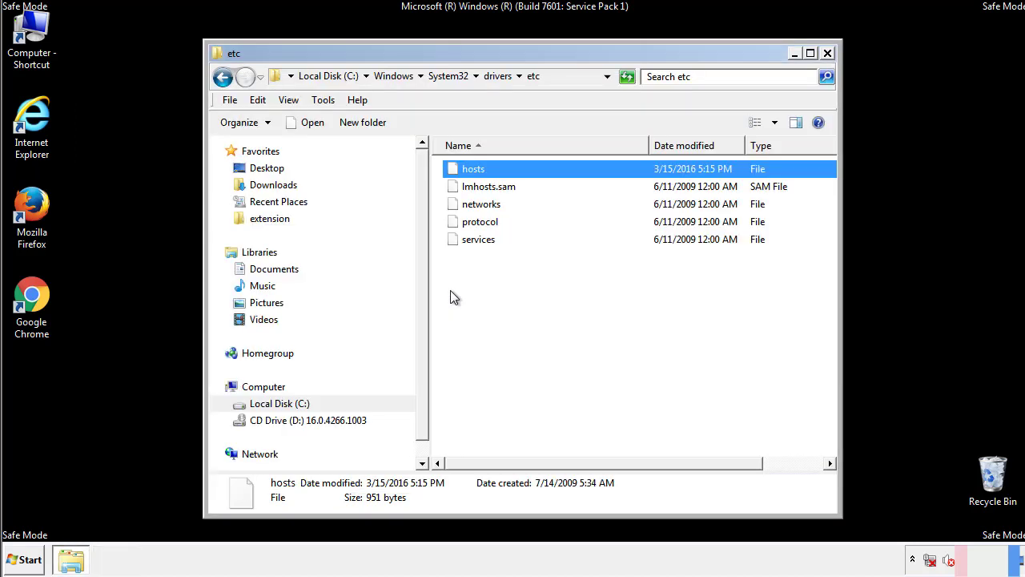
click(451, 292)
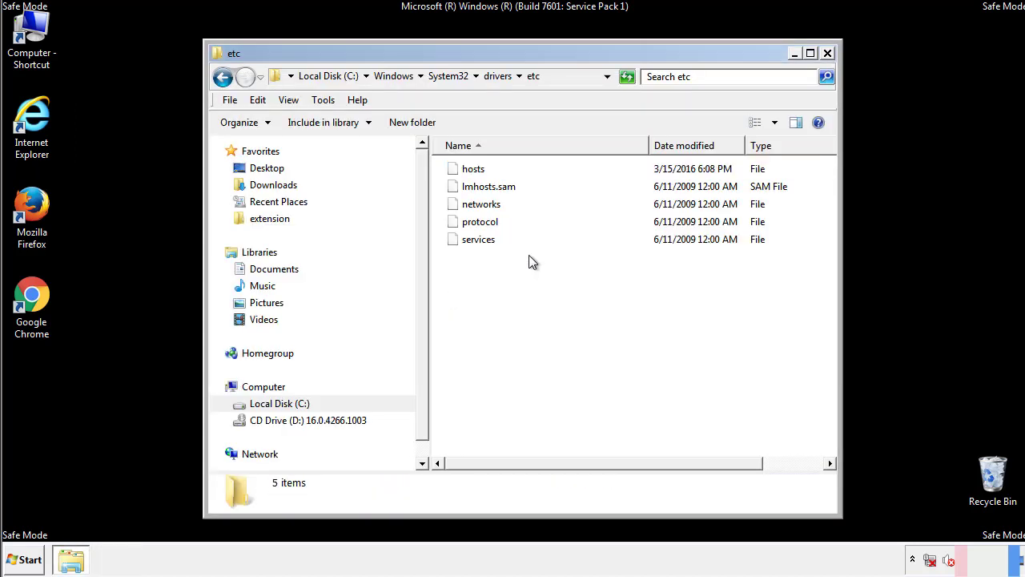
Step: Close the etc folder and open the Startup folder from All Programs
click(827, 55)
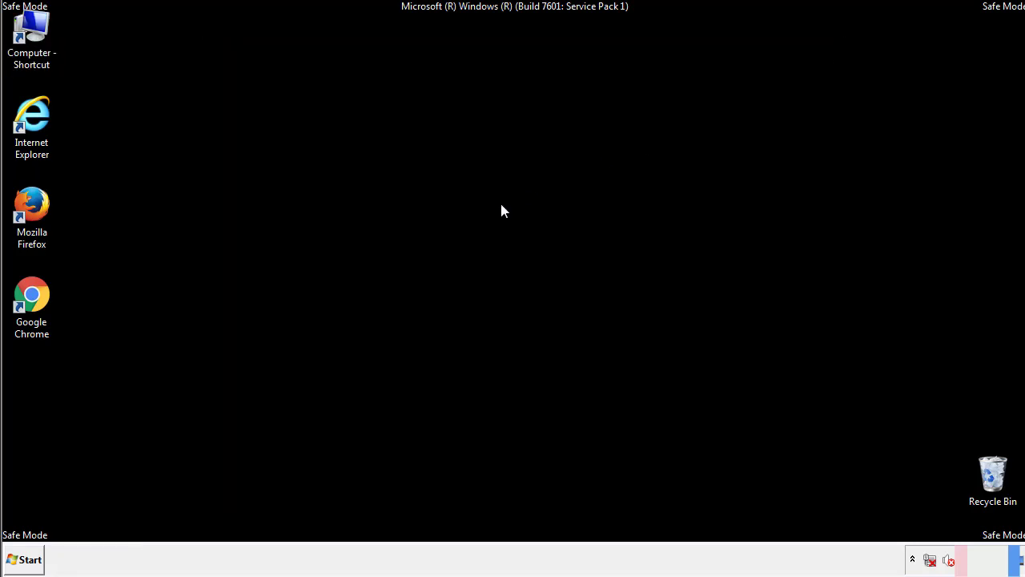
click(27, 561)
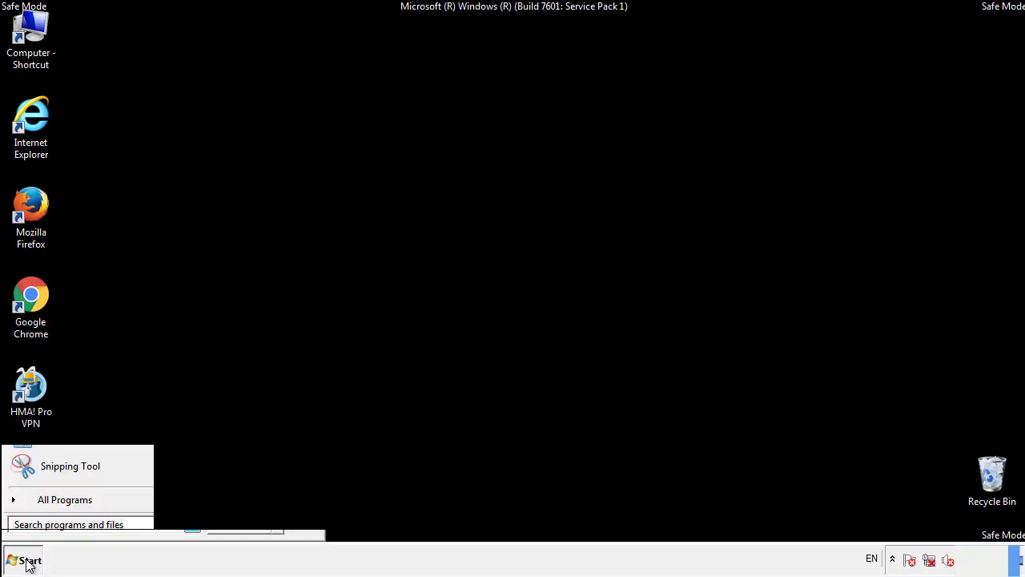
click(46, 505)
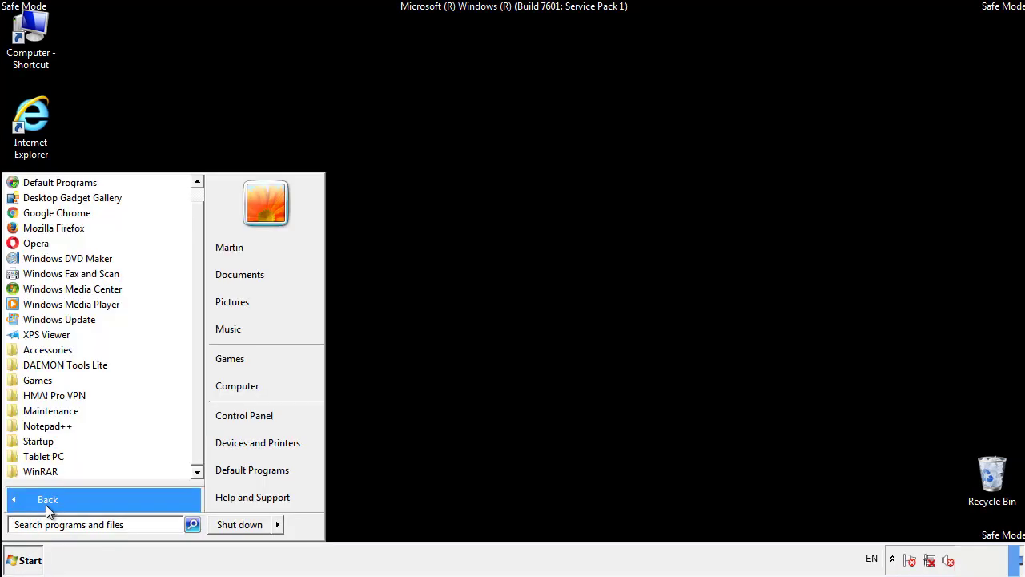
right_click(44, 441)
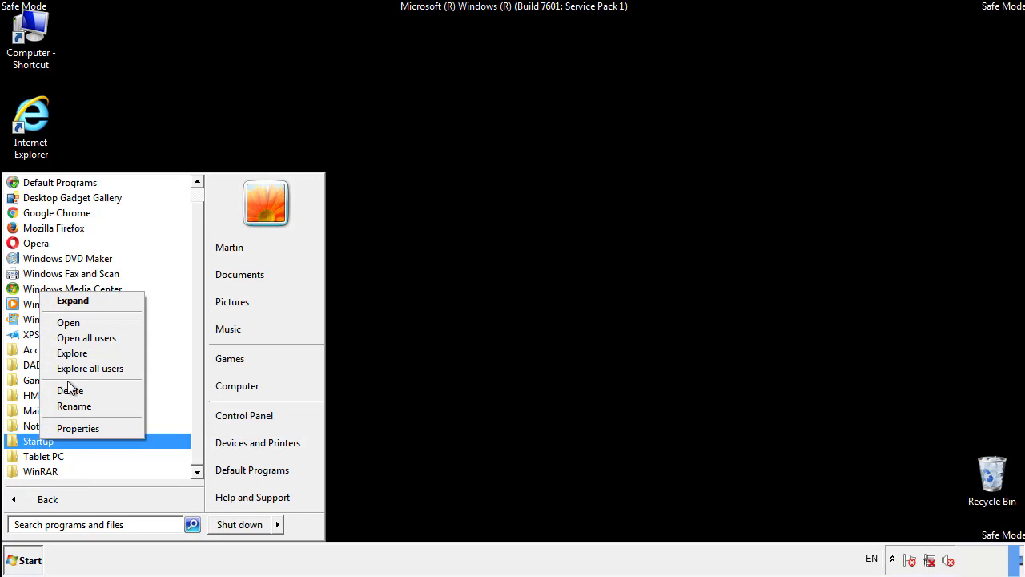
click(77, 322)
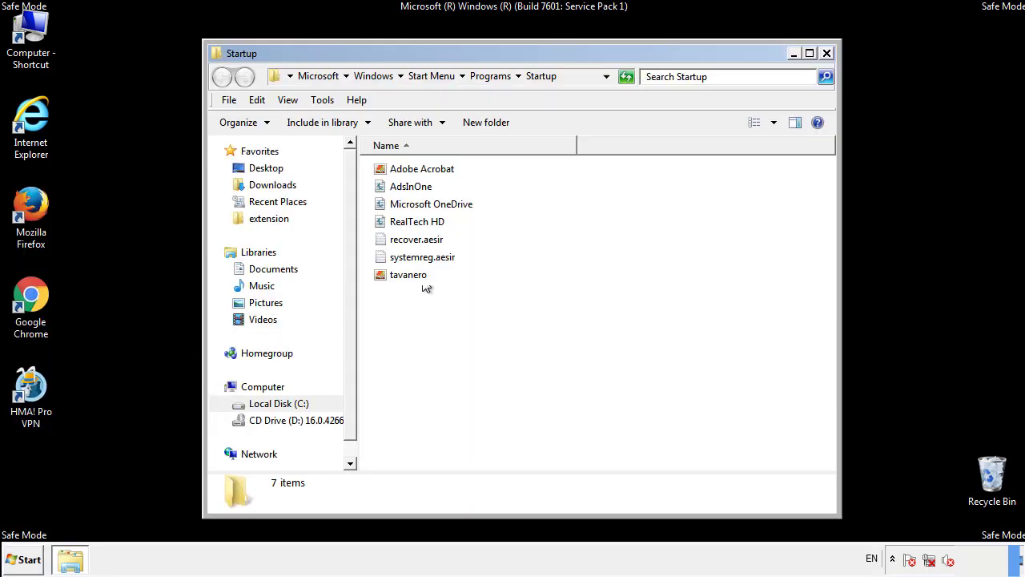
Step: Delete AdsInOne, recover.aesir, systemreg.aesir and tavanero from Startup, then close the window
click(417, 189)
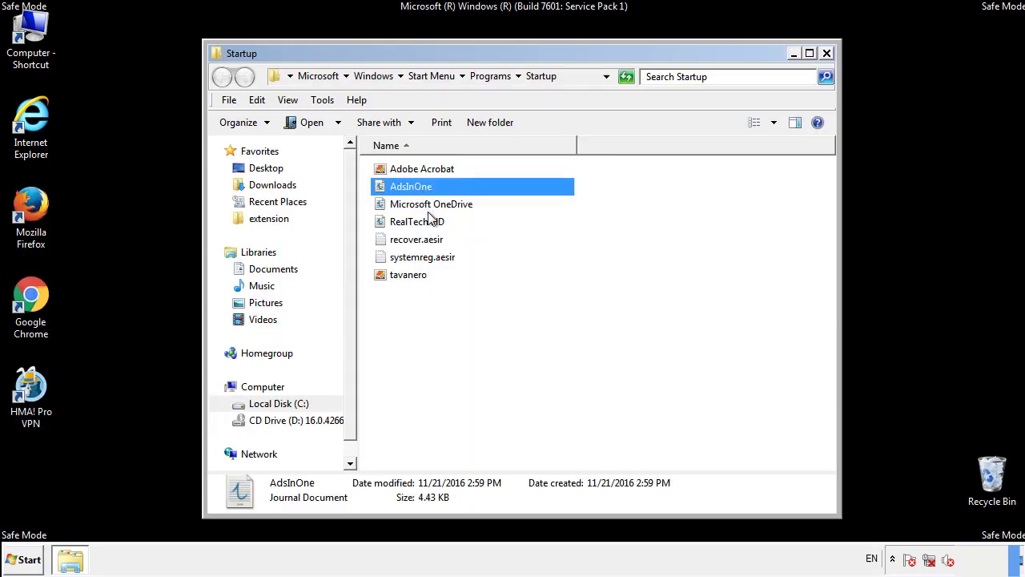
ctrl+click(418, 240)
ctrl+click(425, 257)
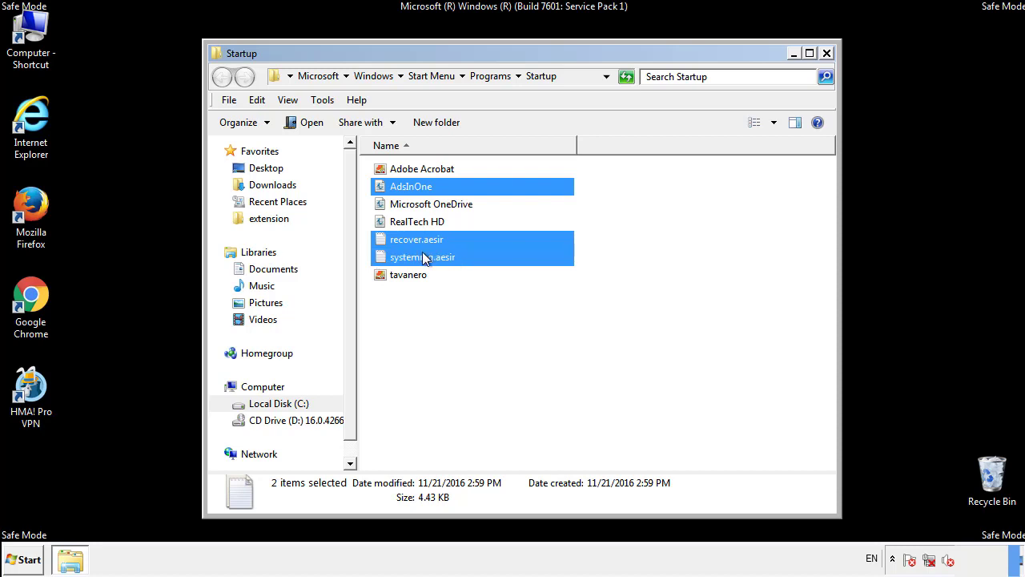
ctrl+click(410, 274)
right_click(406, 275)
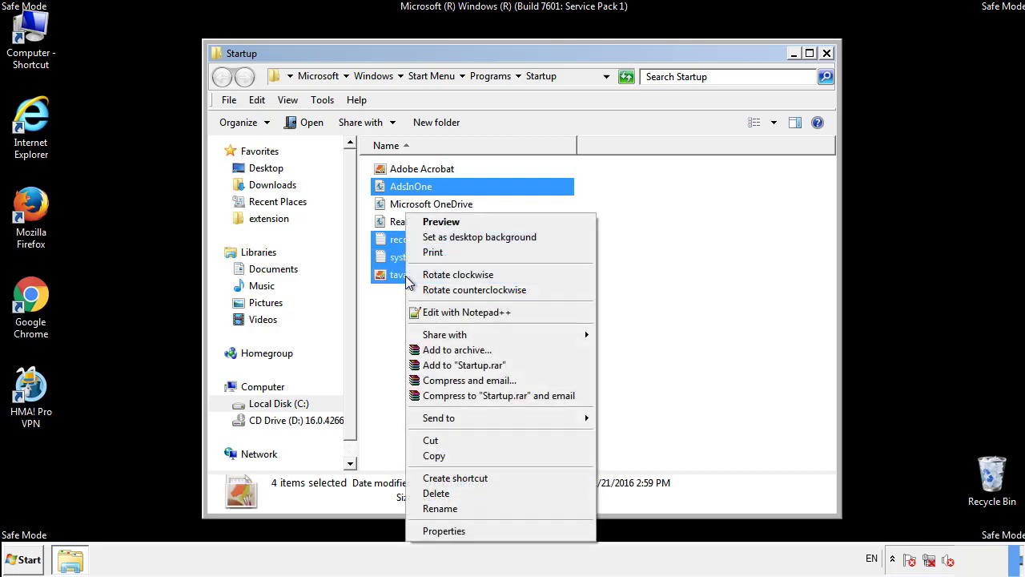
click(433, 493)
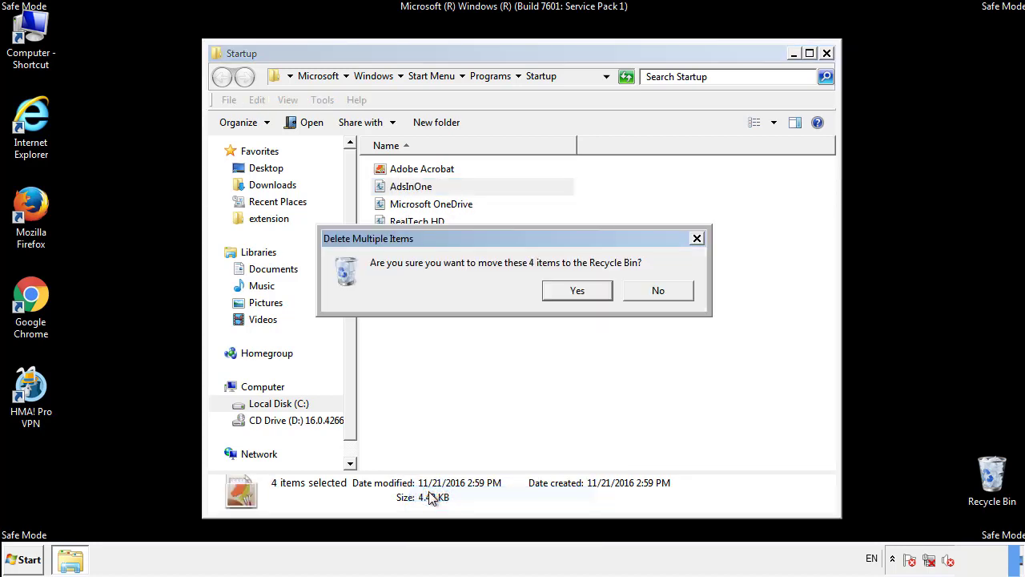
click(567, 290)
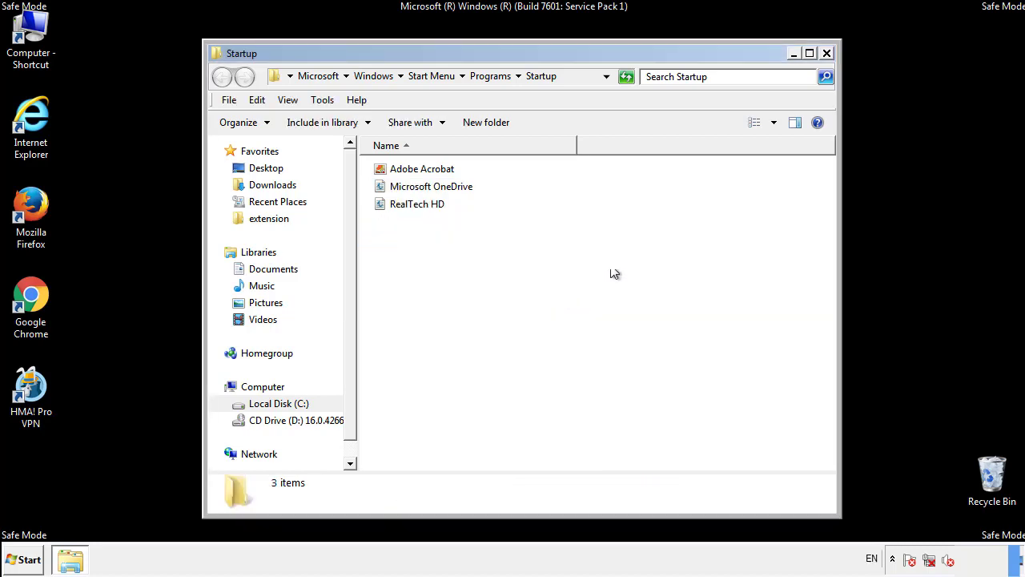
click(829, 60)
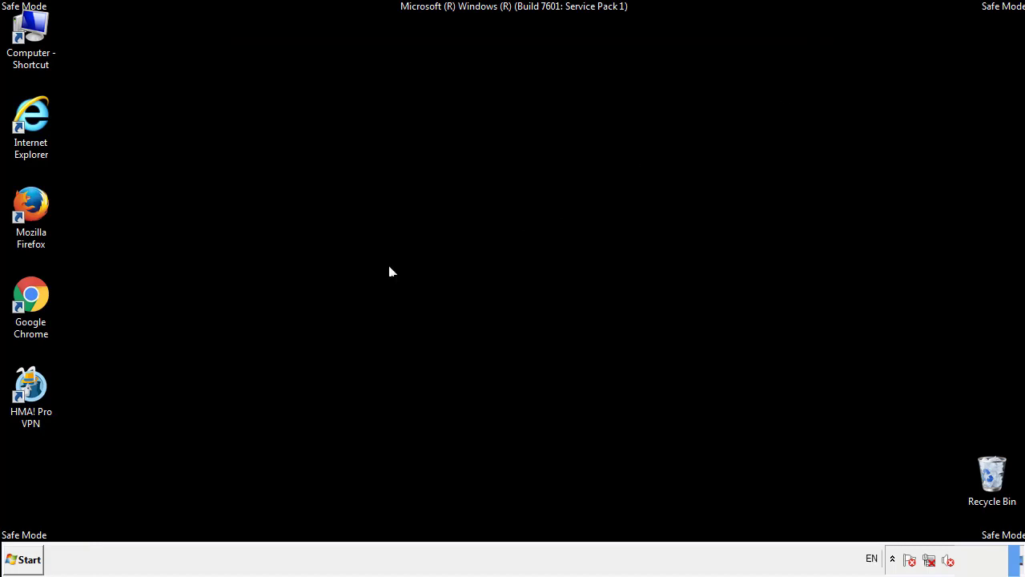
Step: Launch regedit and expand HKEY_LOCAL_MACHINE and its SOFTWARE key
click(24, 561)
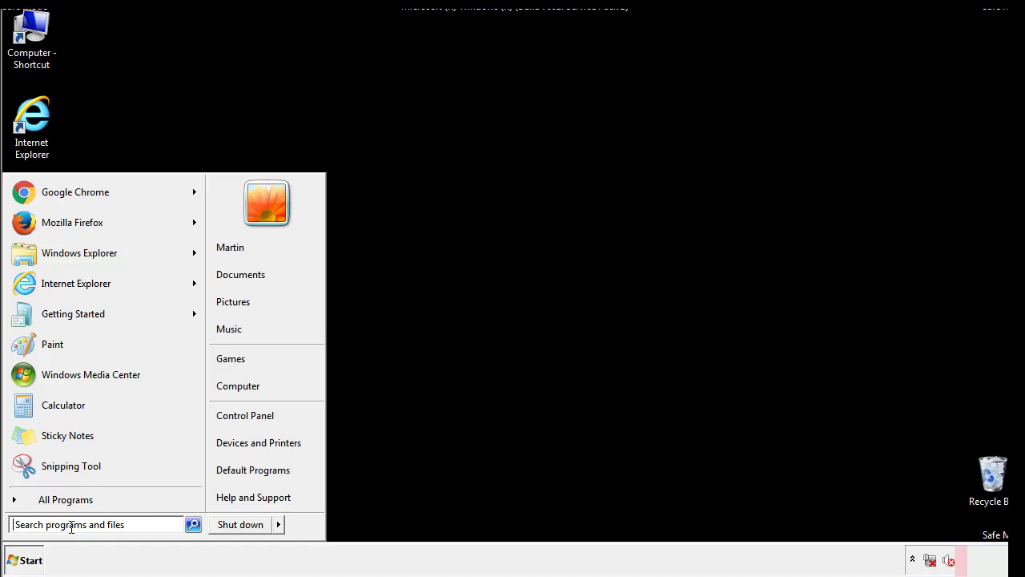
text(reged)
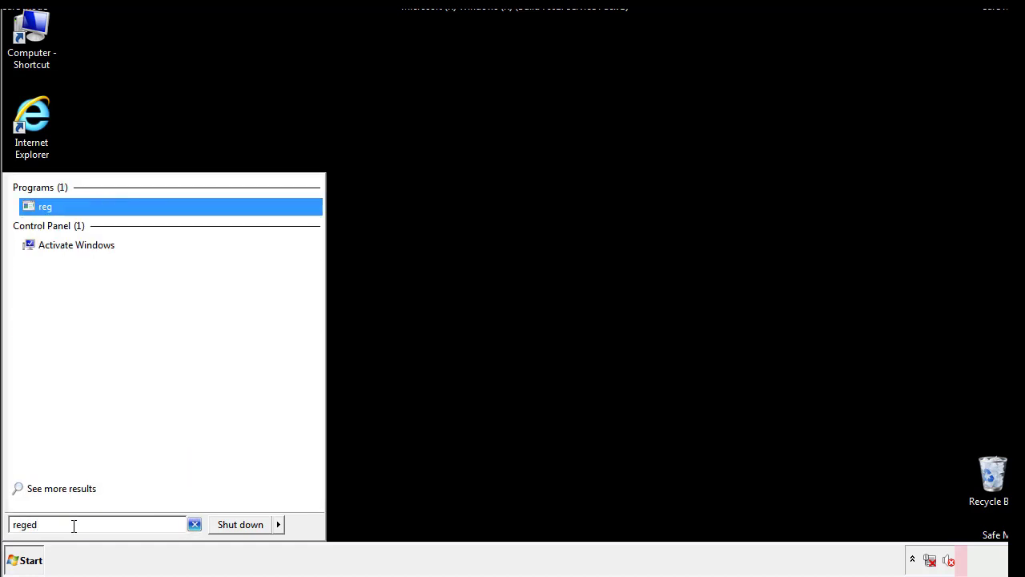
text(it)
key(Return)
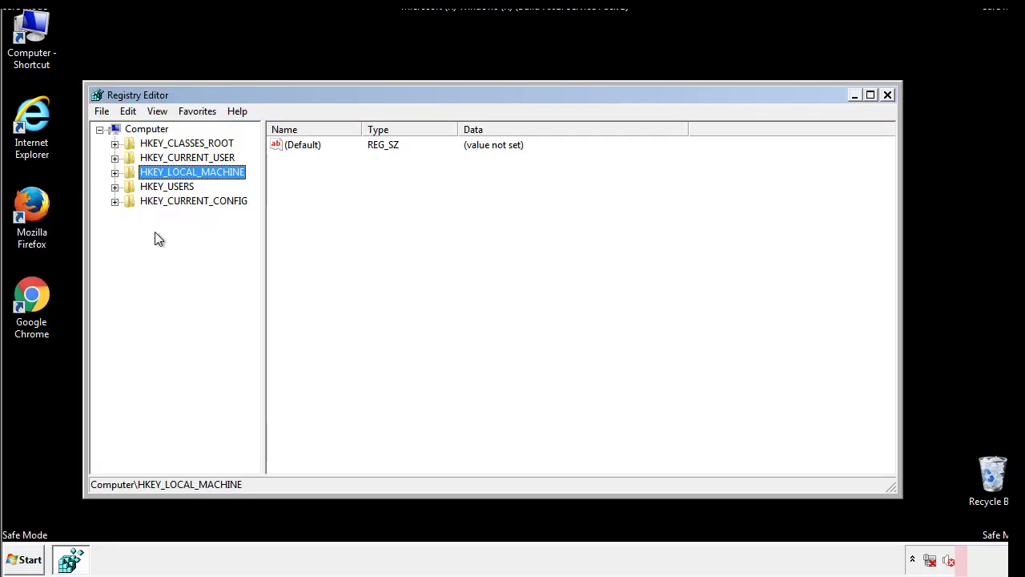
click(114, 173)
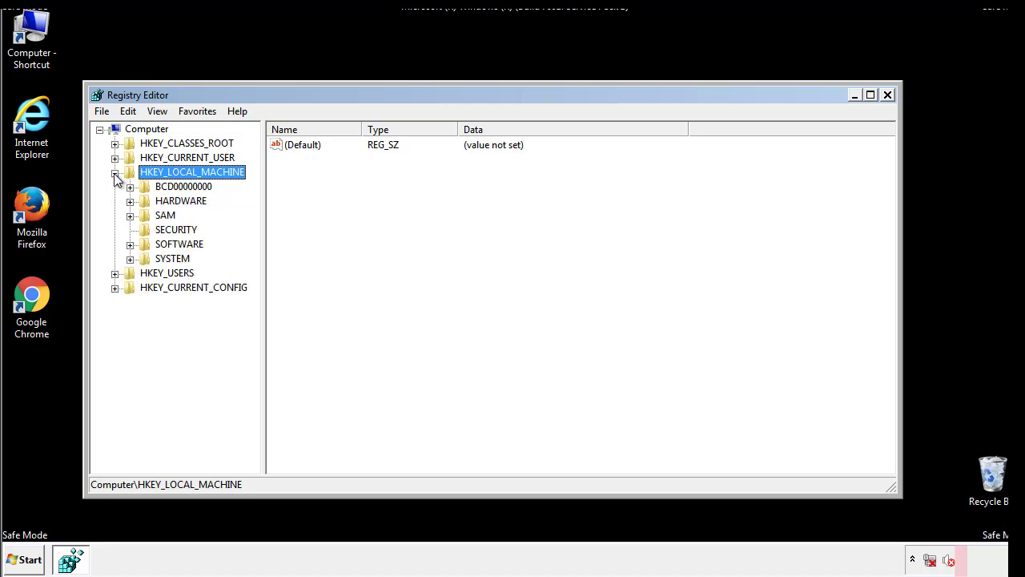
click(130, 244)
Step: Expand Microsoft, Windows and CurrentVersion until the Run key is visible
scroll(252, 236, down, 1)
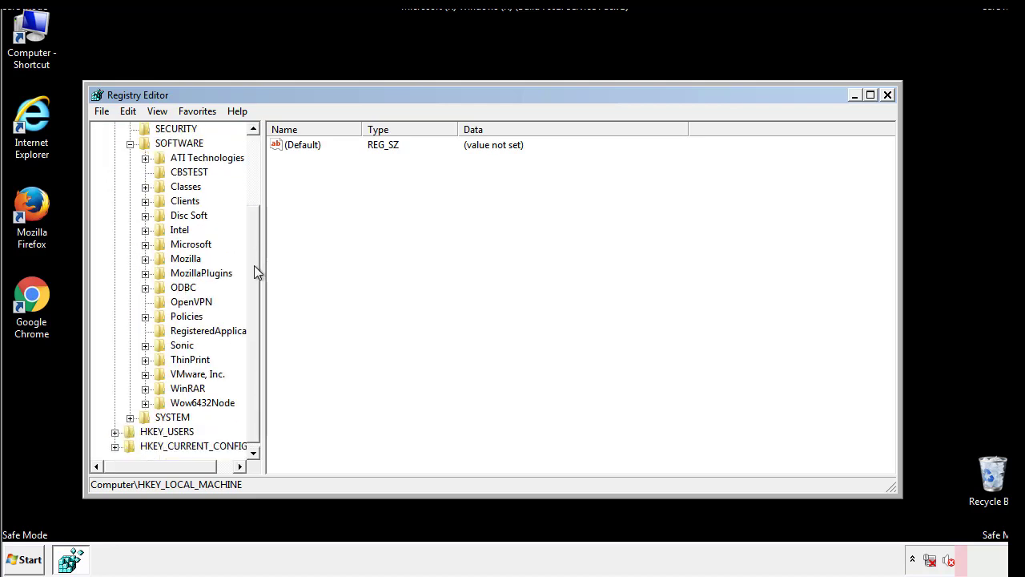
click(145, 244)
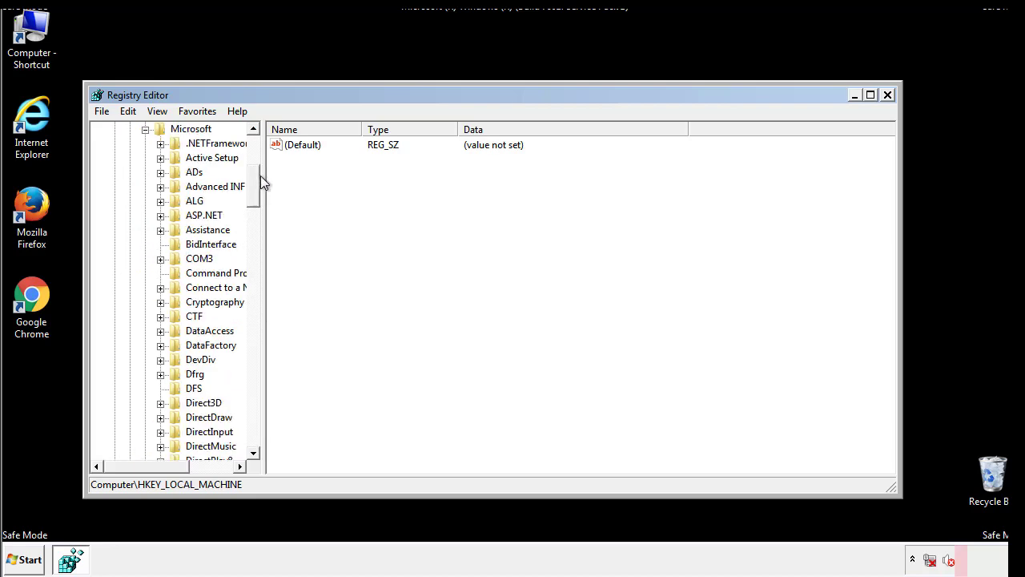
mouse_move(254, 200)
mouse_down()
mouse_move(255, 436)
mouse_move(256, 413)
mouse_up()
click(160, 245)
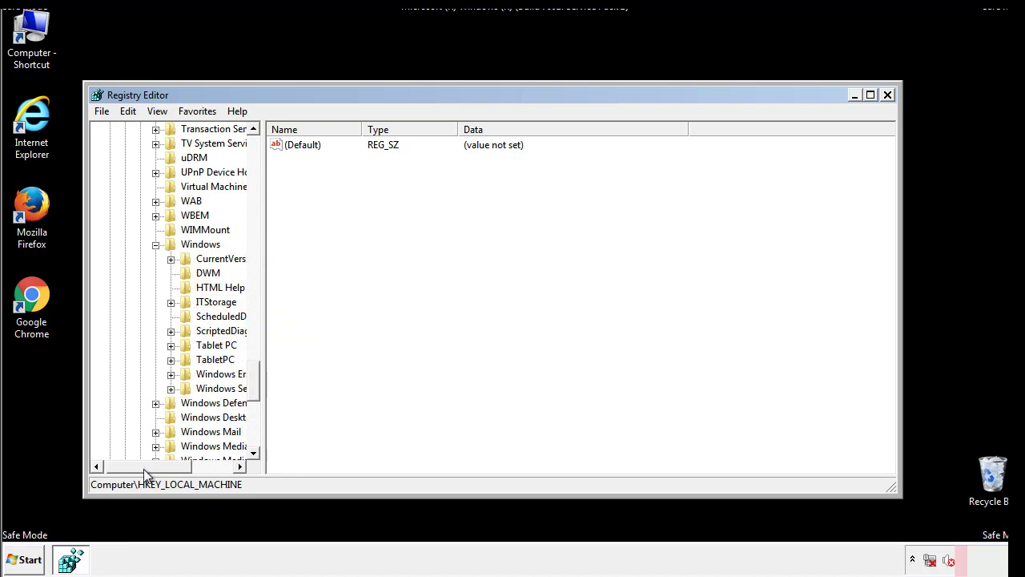
drag(144, 467, 164, 467)
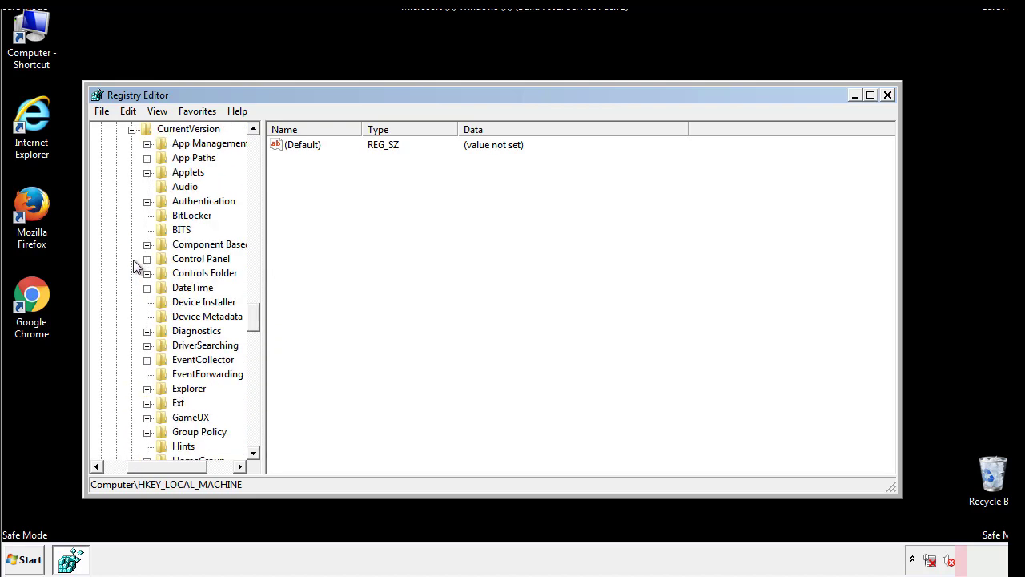
click(132, 259)
drag(260, 316, 253, 371)
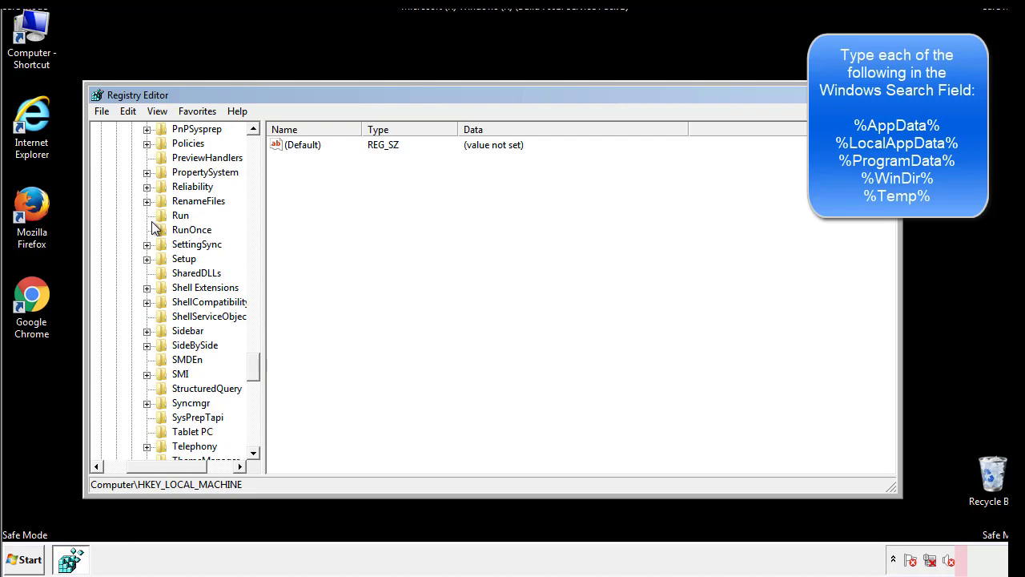
Step: Delete the tappi.loc value from the HKLM Run key, then scroll the tree back up
click(170, 217)
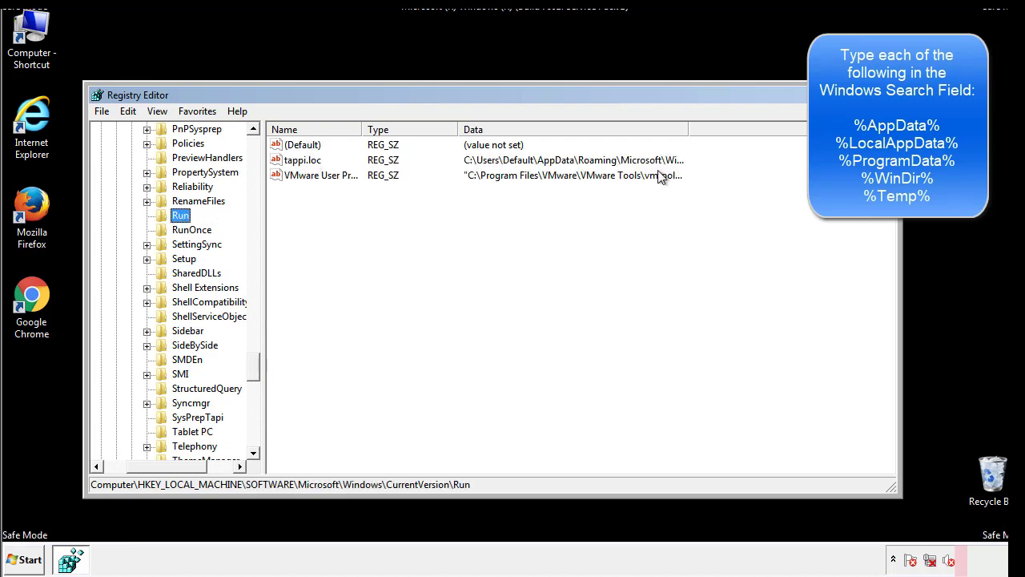
click(305, 167)
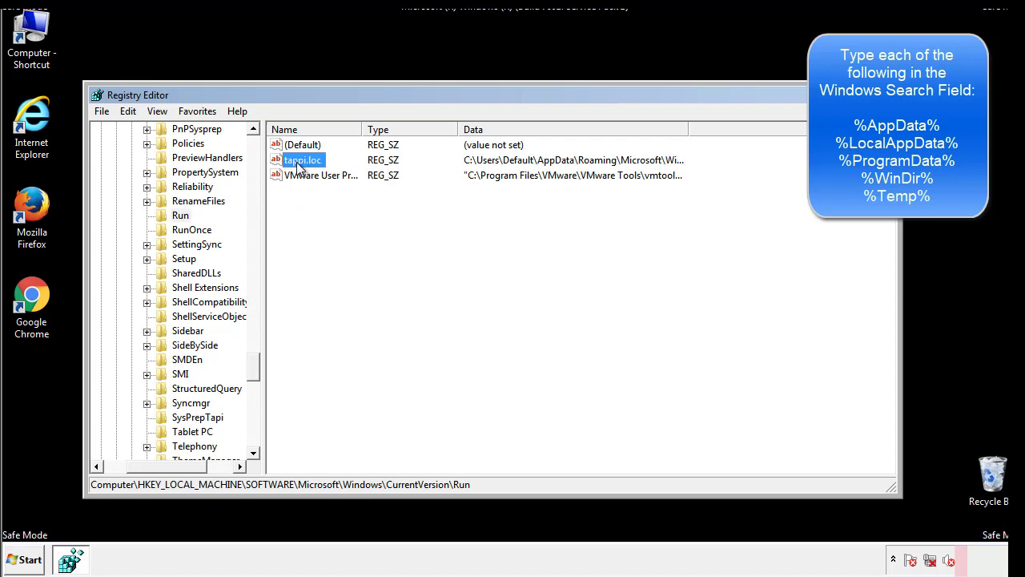
right_click(297, 164)
click(321, 208)
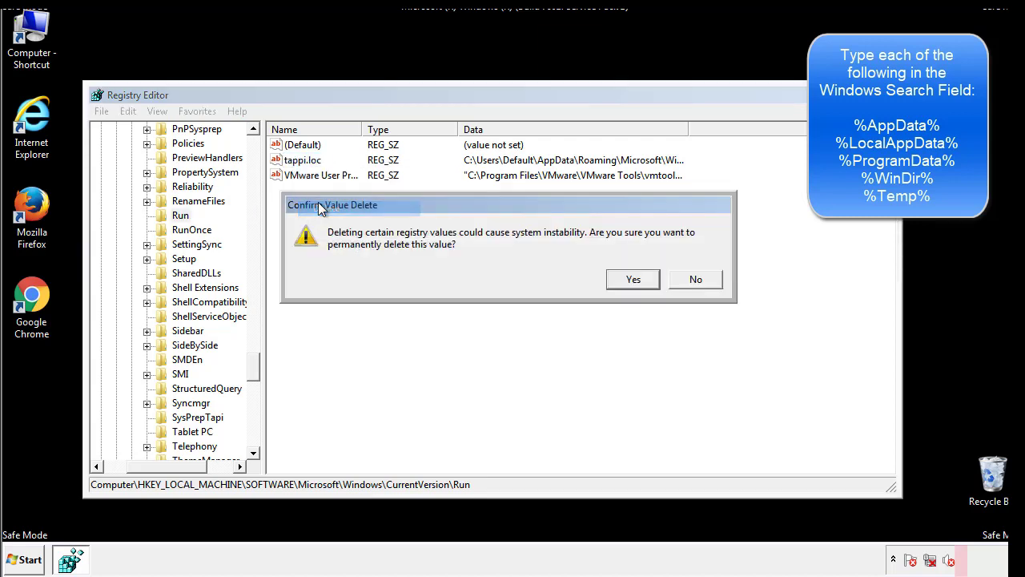
click(624, 281)
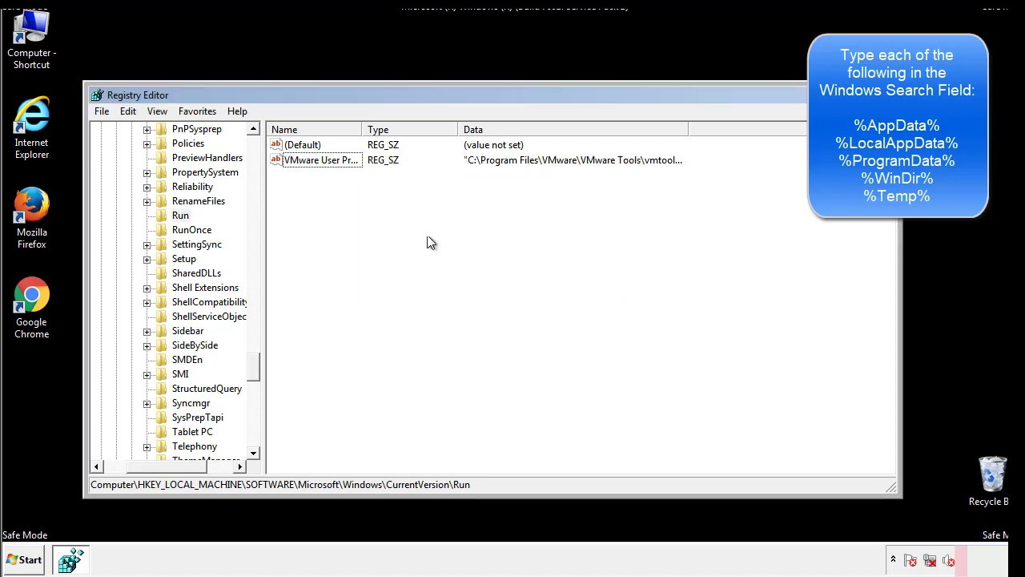
drag(254, 367, 255, 439)
drag(193, 466, 124, 473)
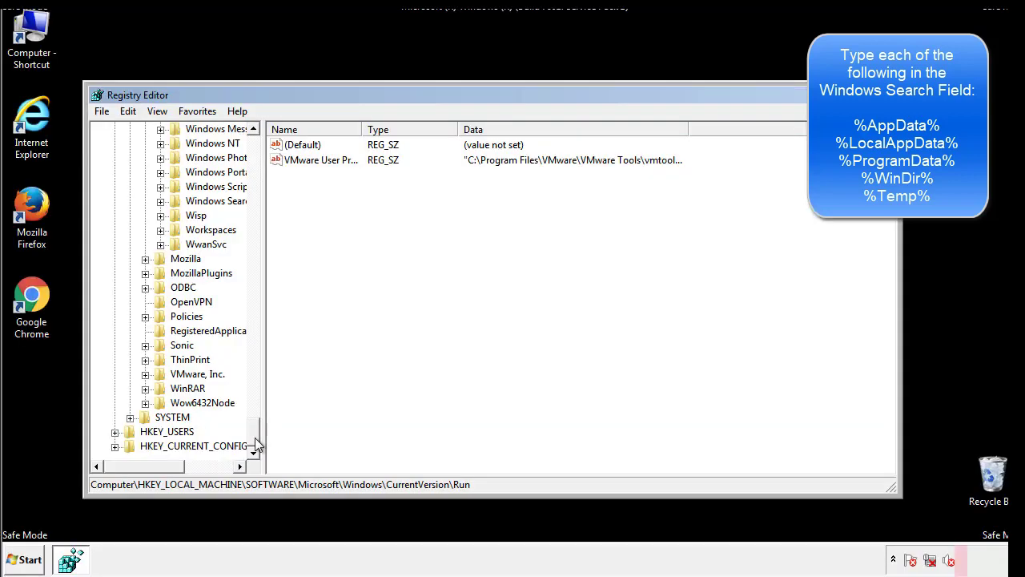
drag(256, 441, 261, 152)
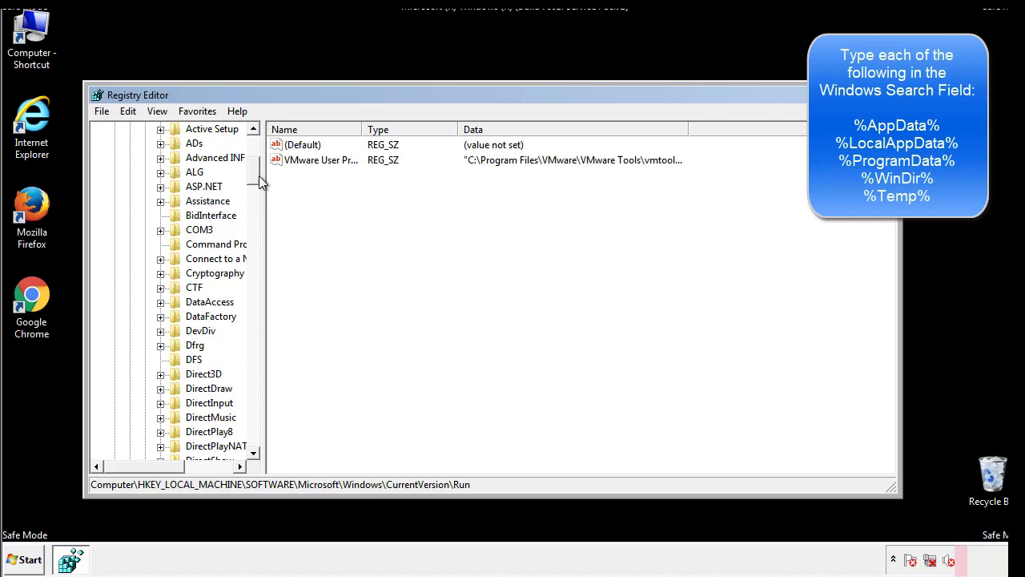
Step: Collapse HKLM and expand HKEY_CURRENT_USER\Software\Microsoft\Windows\CurrentVersion
click(114, 173)
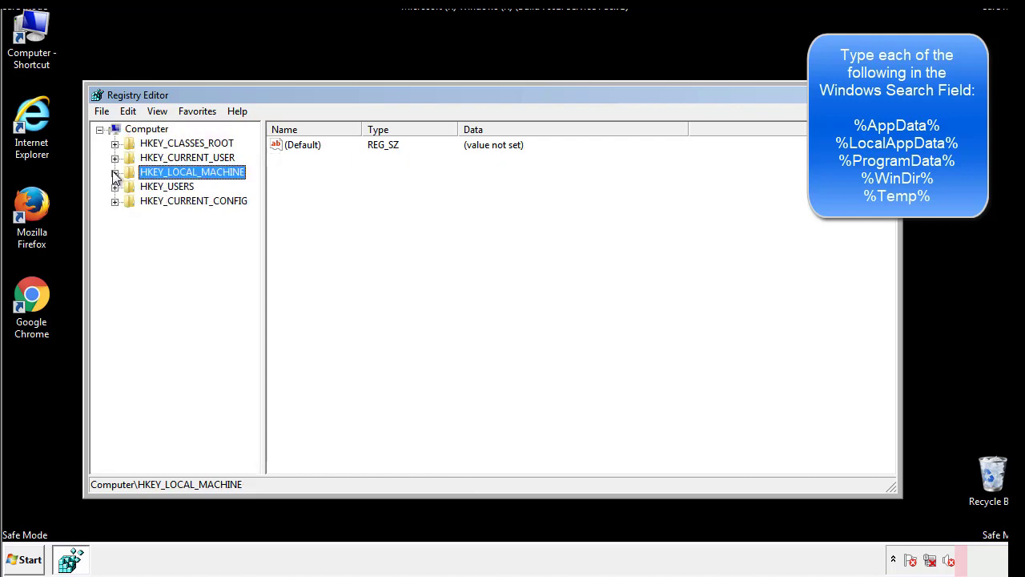
click(114, 159)
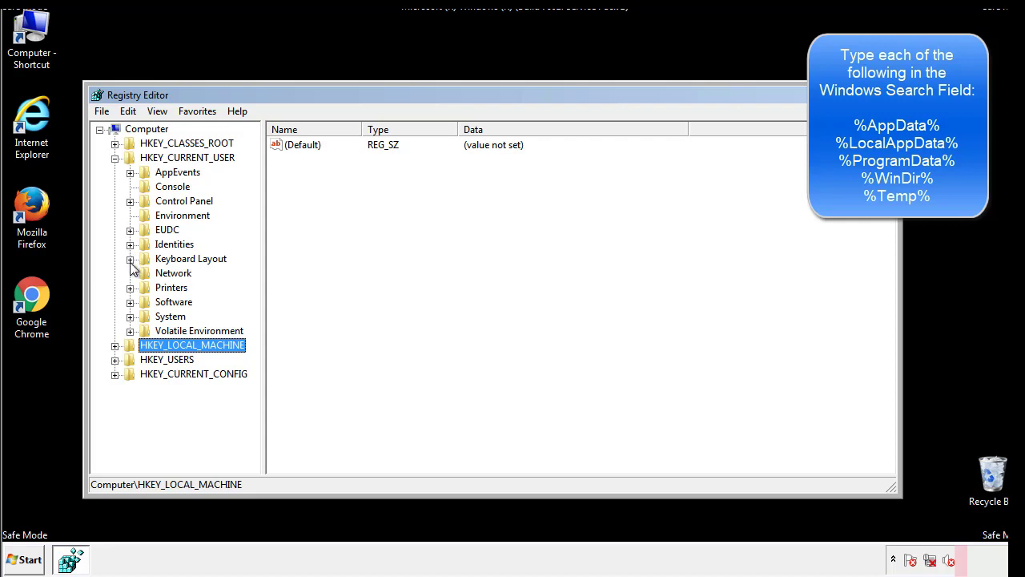
click(130, 302)
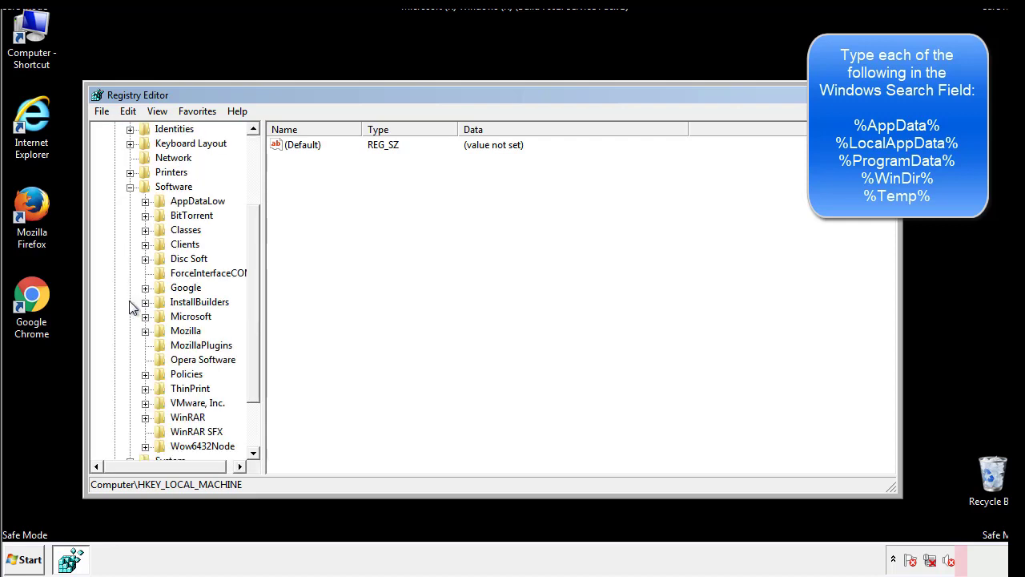
drag(252, 291, 252, 305)
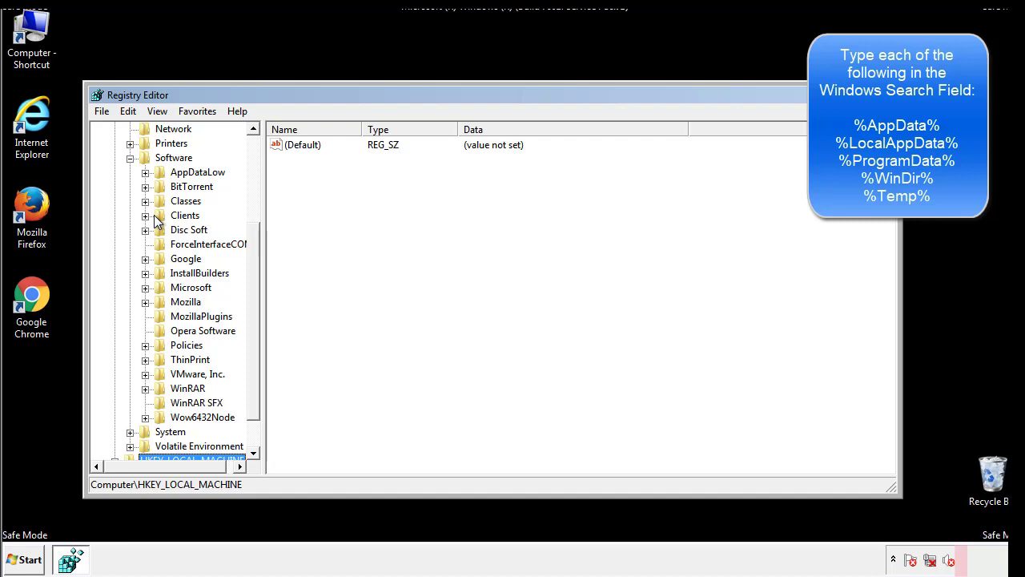
click(145, 288)
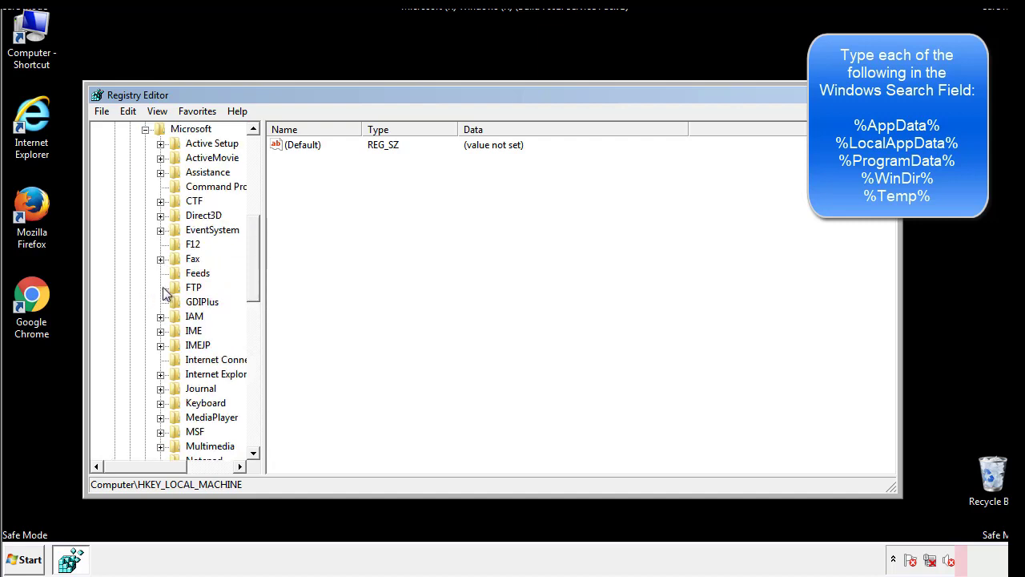
drag(252, 234, 254, 340)
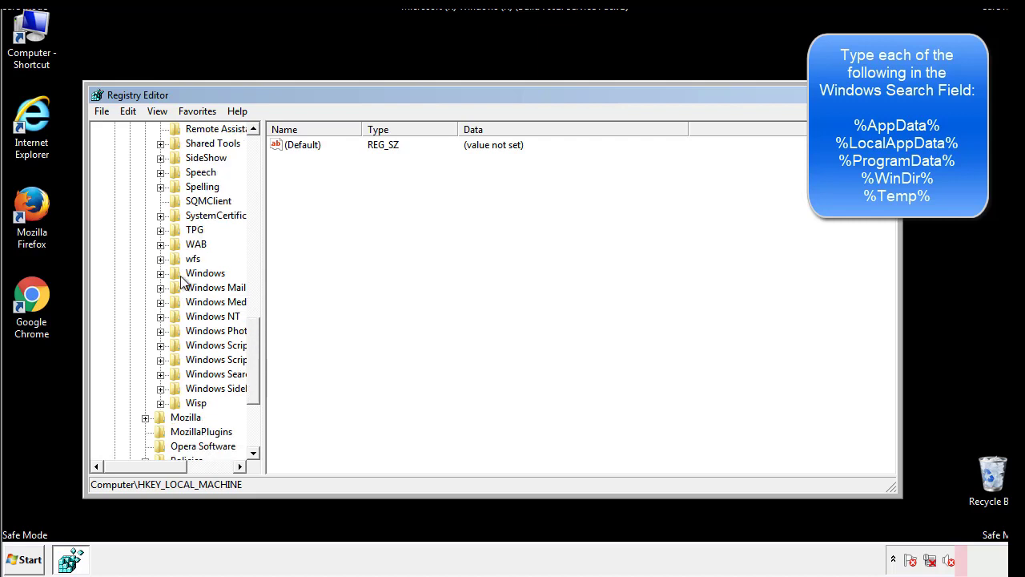
click(161, 273)
click(175, 288)
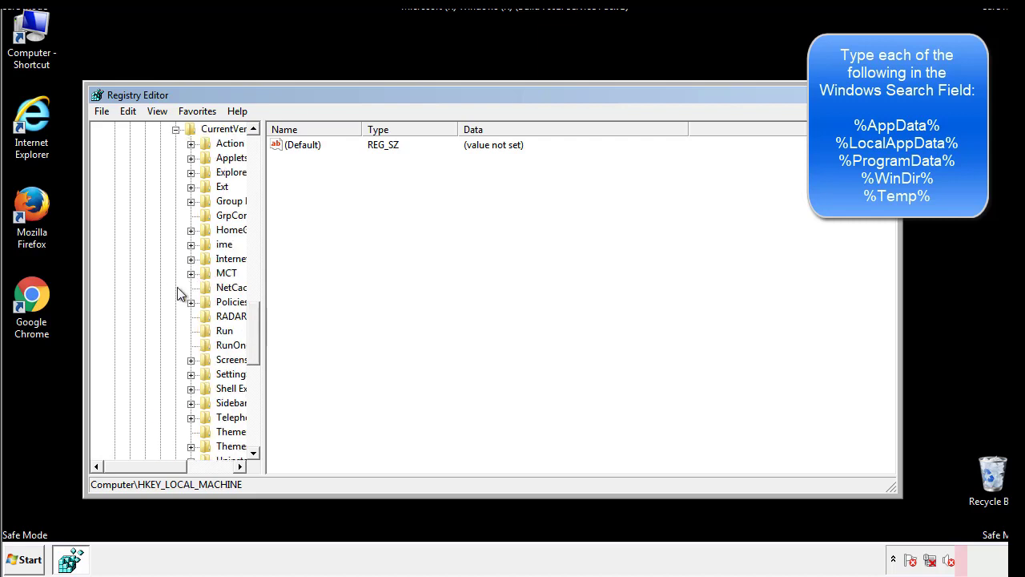
drag(156, 472, 180, 466)
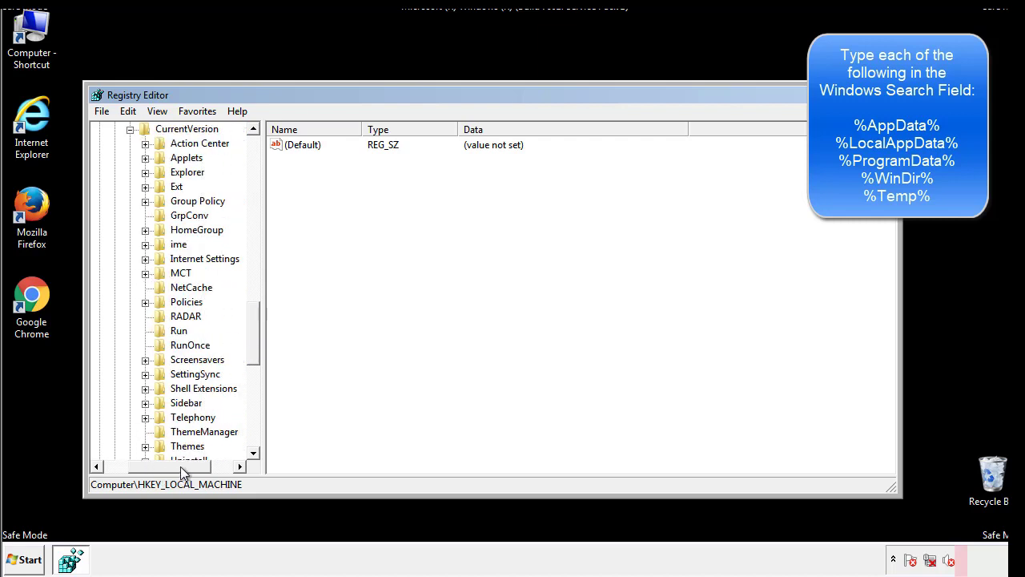
Step: Inspect the HKCU Run key, finding only the DAEMON Tools entry, then collapse Windows
click(177, 331)
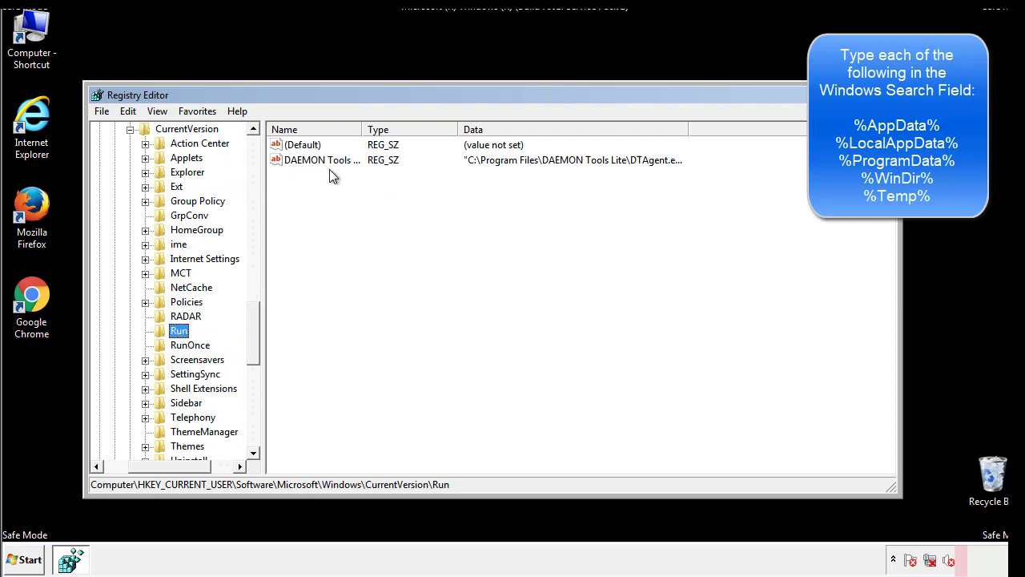
click(435, 183)
mouse_move(298, 233)
mouse_down()
mouse_move(313, 190)
mouse_move(335, 181)
mouse_up()
drag(170, 465, 146, 465)
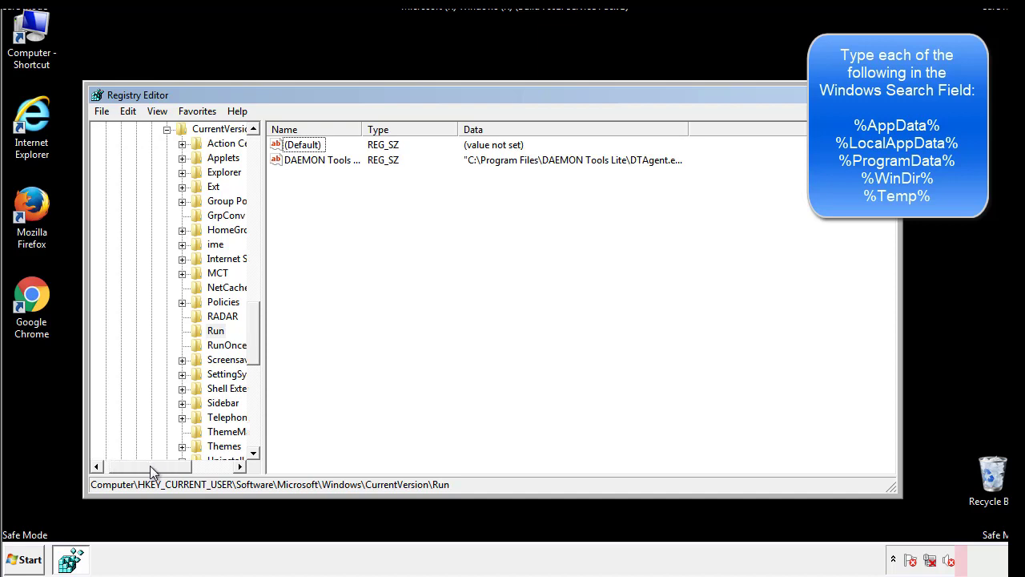
drag(260, 350, 253, 335)
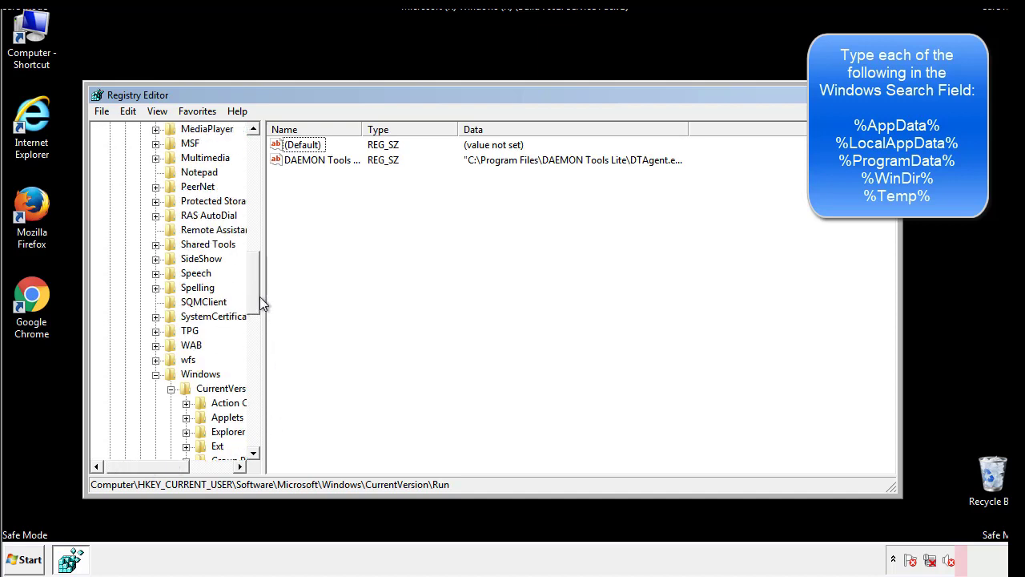
click(156, 374)
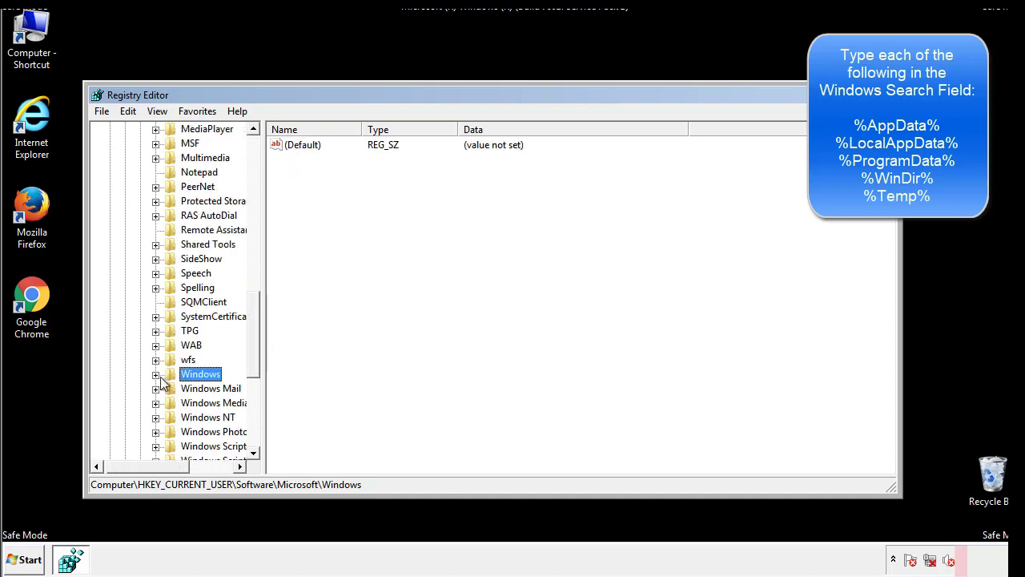
drag(257, 357, 258, 198)
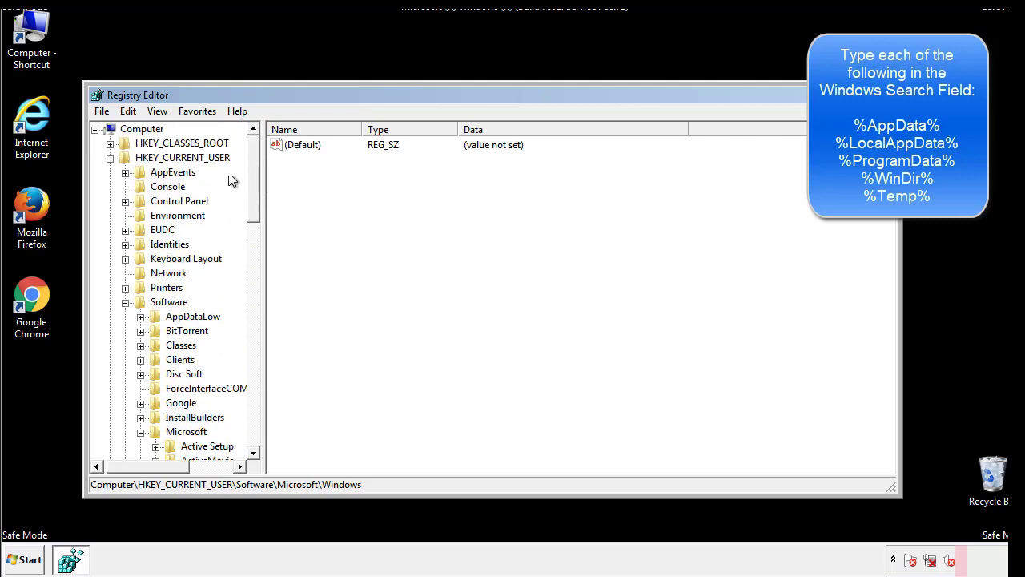
Step: Use Edit > Find to search the registry for '%tem', landing on the Temporary Files Folder value
click(130, 112)
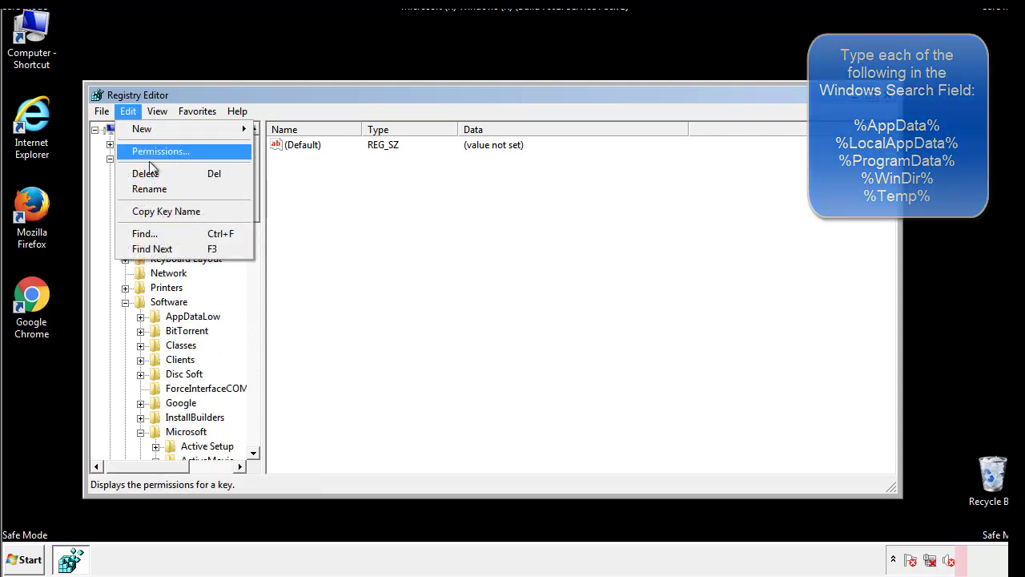
click(145, 233)
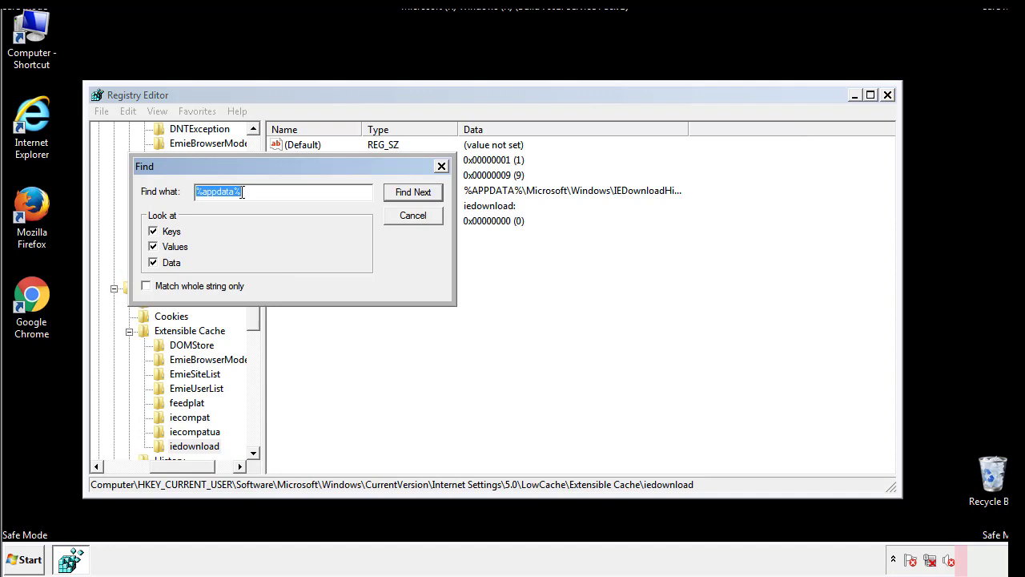
text(%t)
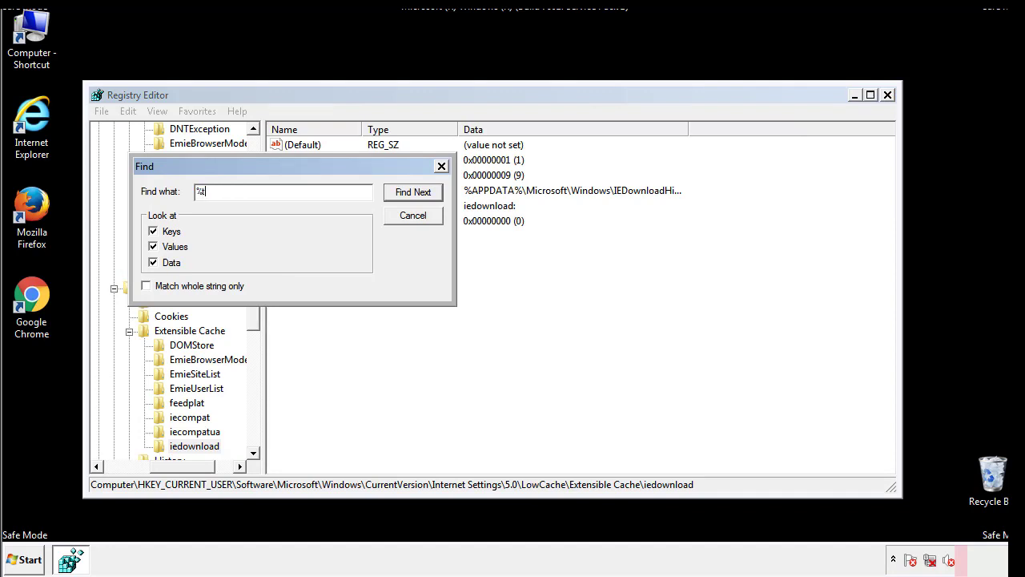
text(emp%)
key(Return)
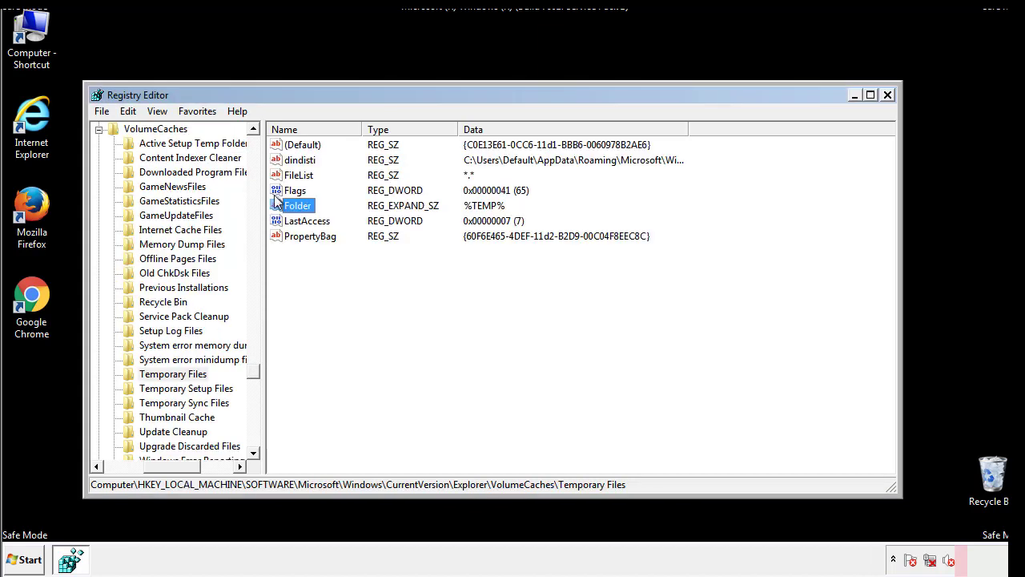
Step: Delete every value in the VolumeCaches\Temporary Files key, leaving only an empty (Default)
click(421, 280)
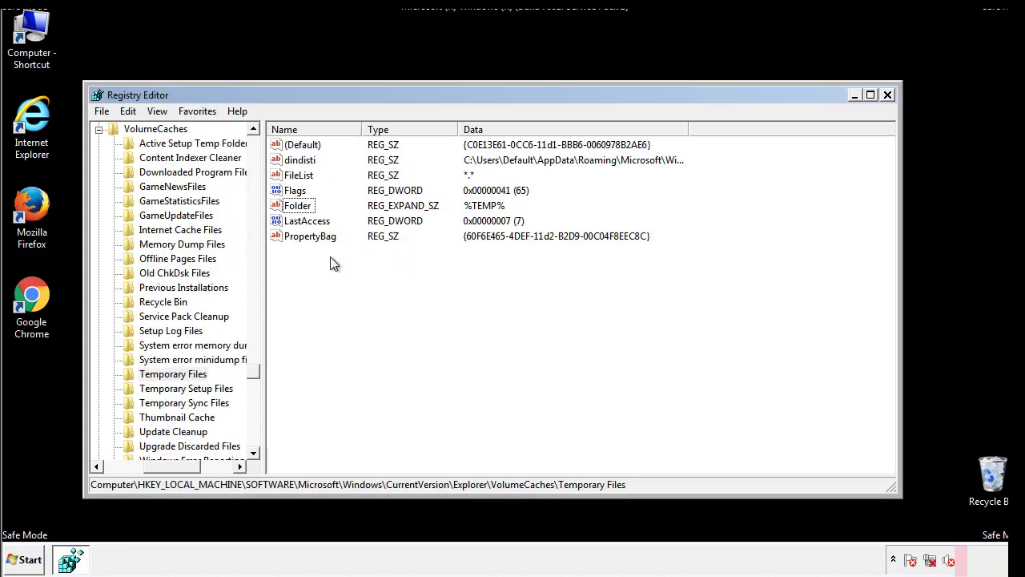
mouse_move(328, 256)
mouse_down()
mouse_move(303, 231)
mouse_move(290, 149)
mouse_up()
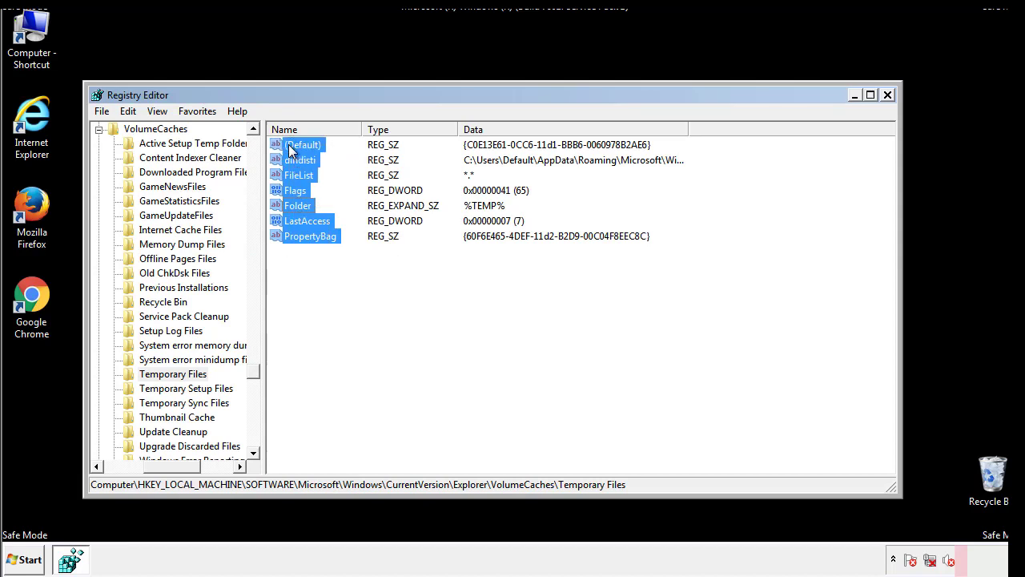
right_click(290, 149)
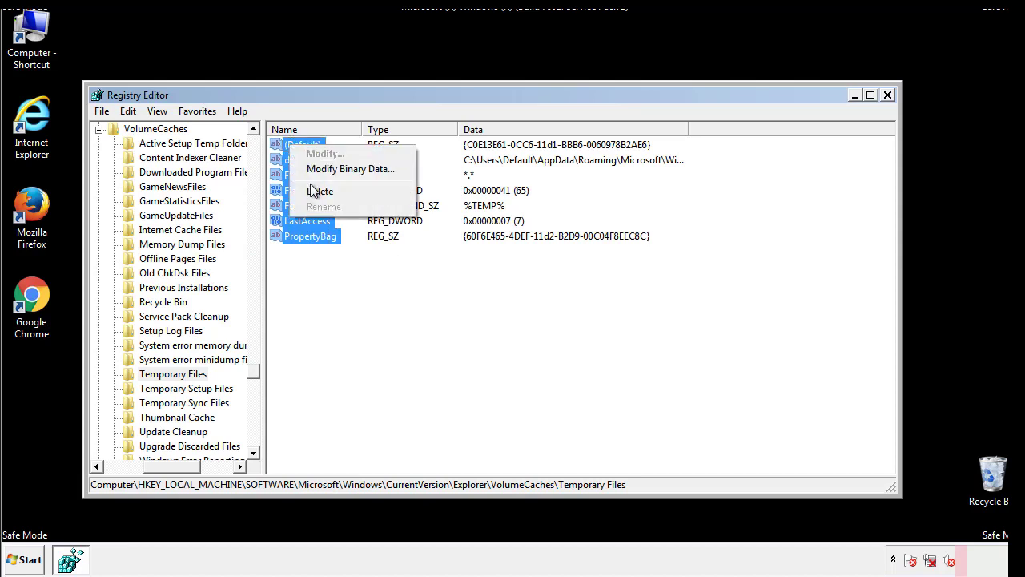
click(312, 193)
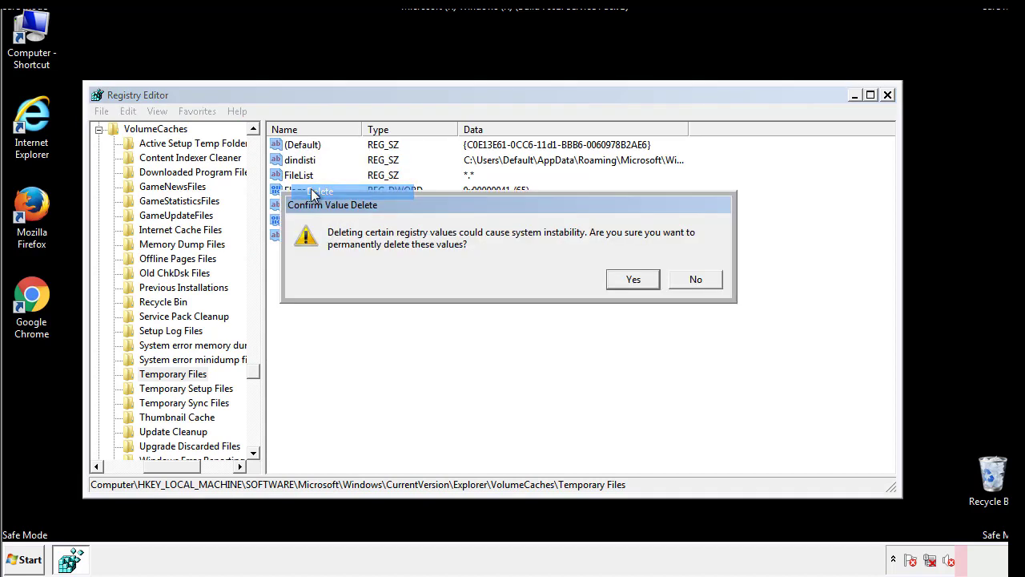
click(637, 279)
click(357, 197)
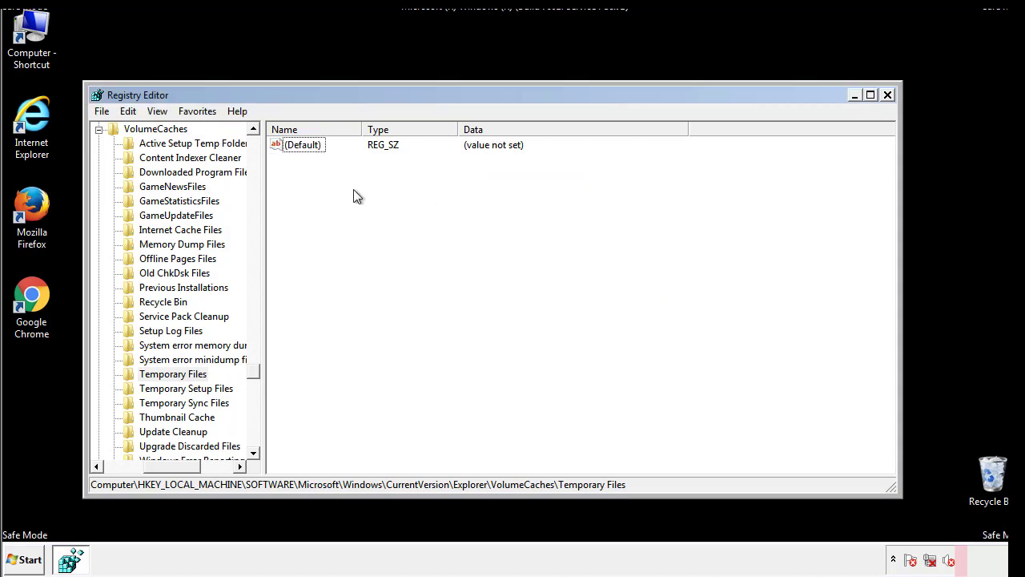
Step: Close Registry Editor and start System Configuration by searching 'msconfig' from the Start menu
click(888, 96)
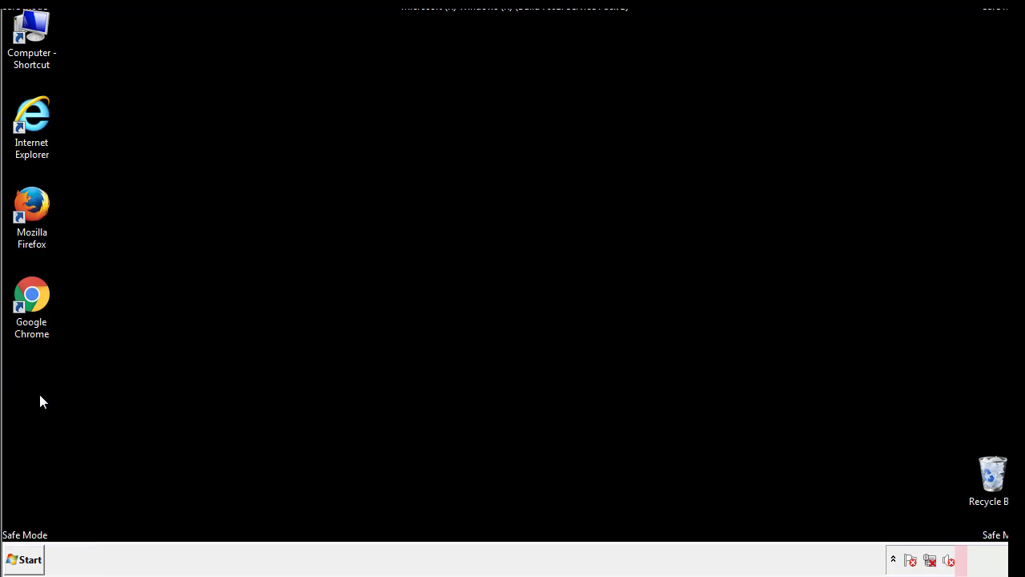
click(21, 561)
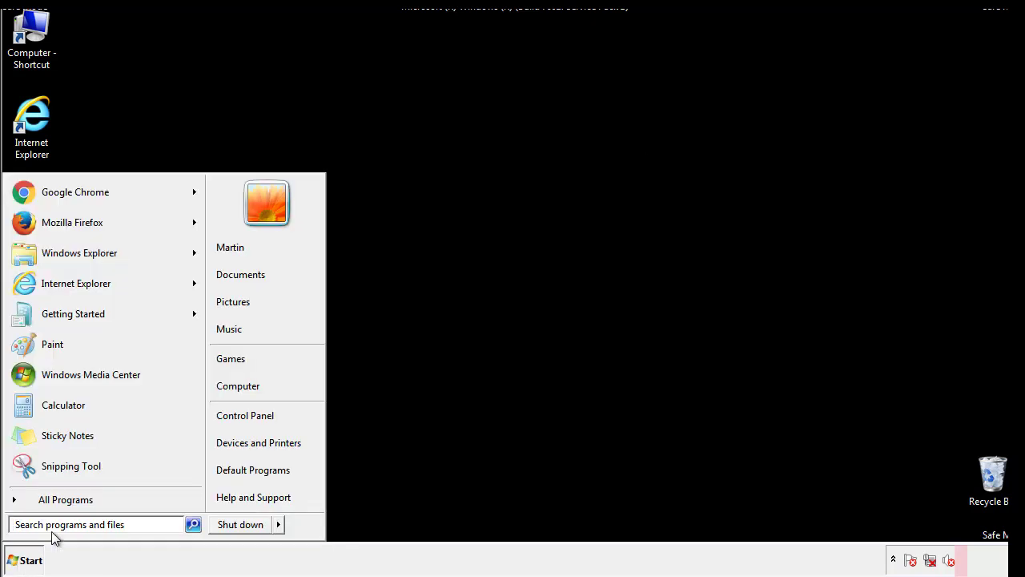
text(mscon)
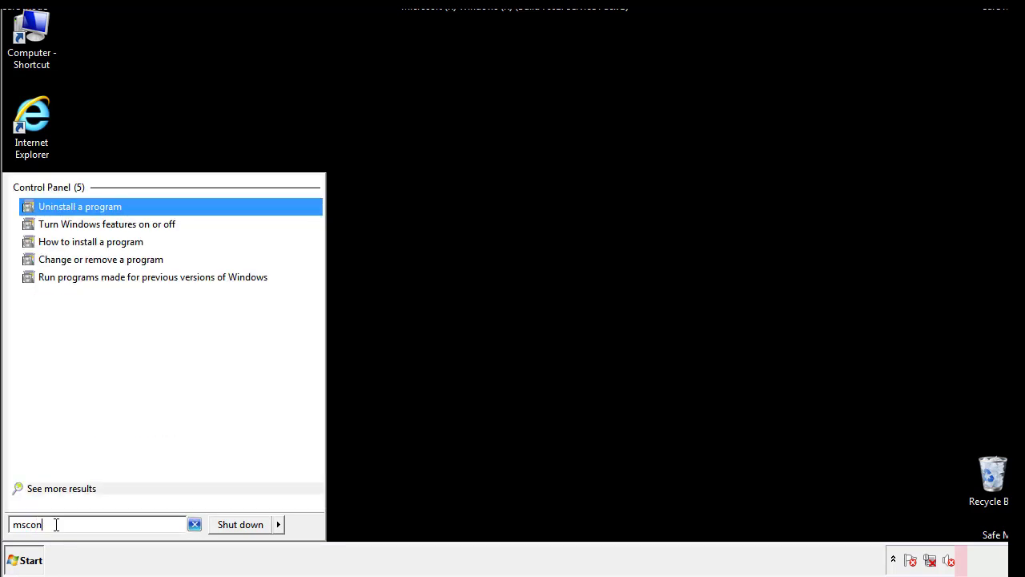
text(fig)
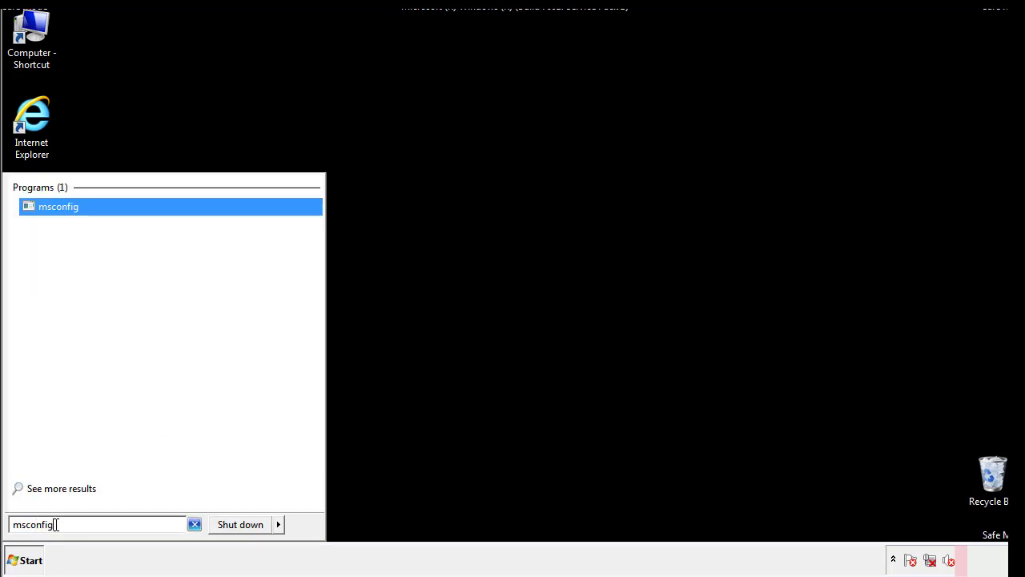
key(Return)
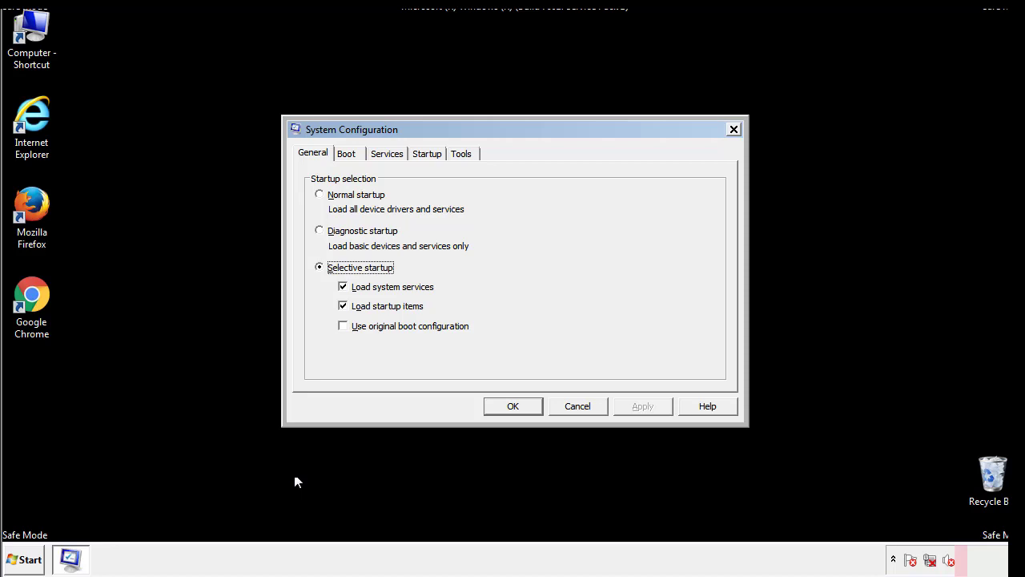
Step: Clear the Safe boot option on the Boot tab, apply it, and restart Windows
click(349, 153)
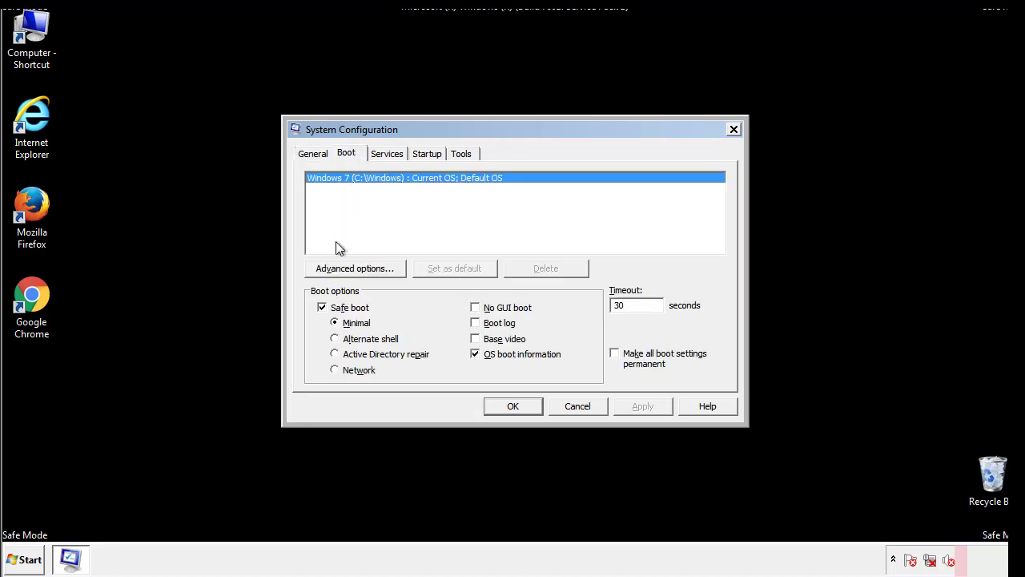
click(323, 309)
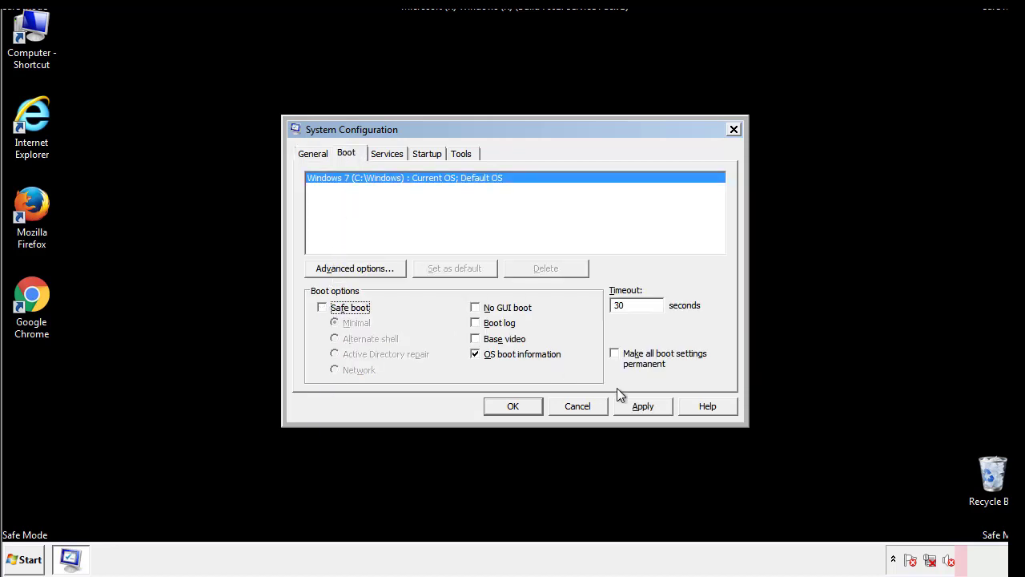
click(645, 405)
click(511, 407)
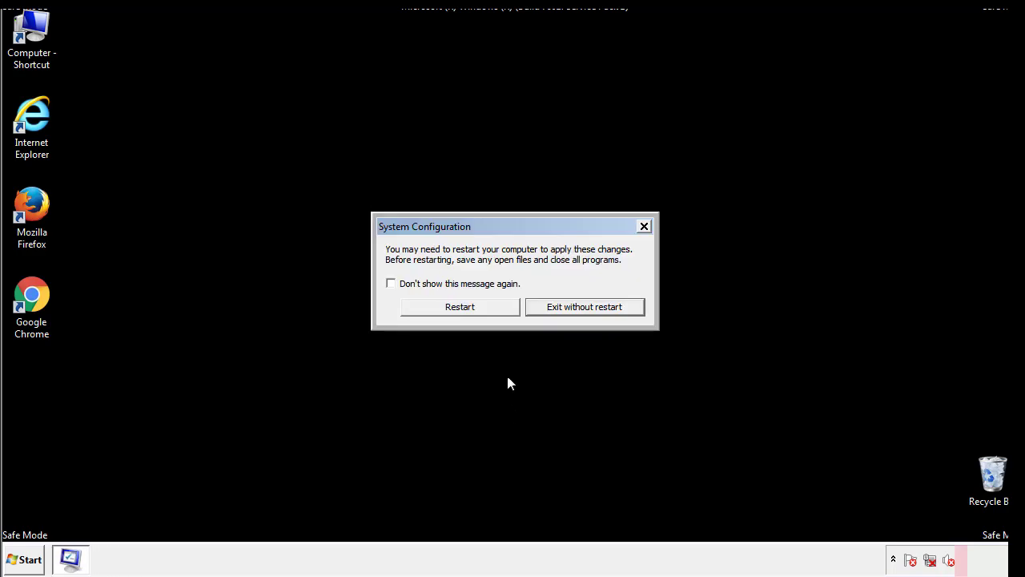
click(474, 313)
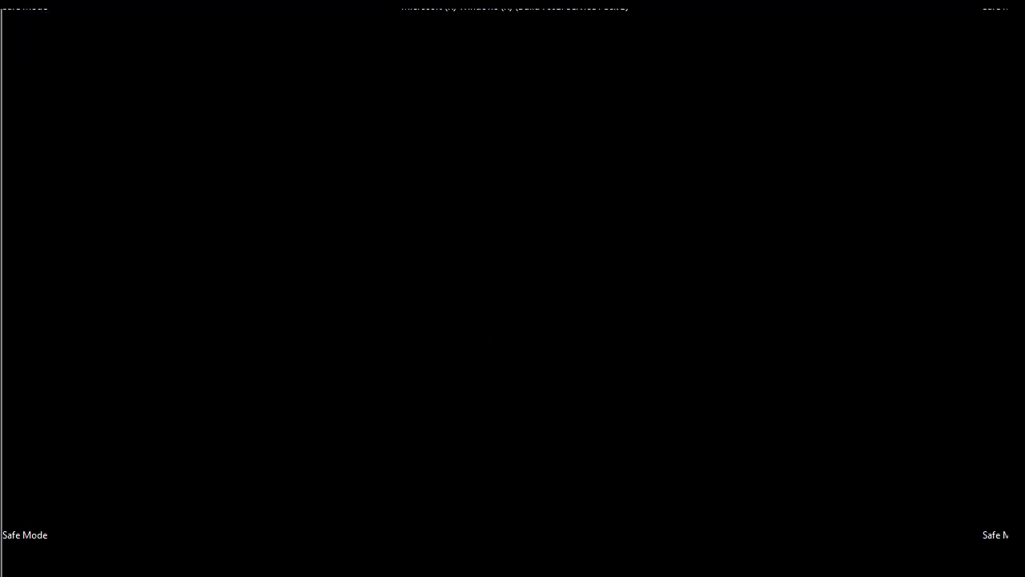